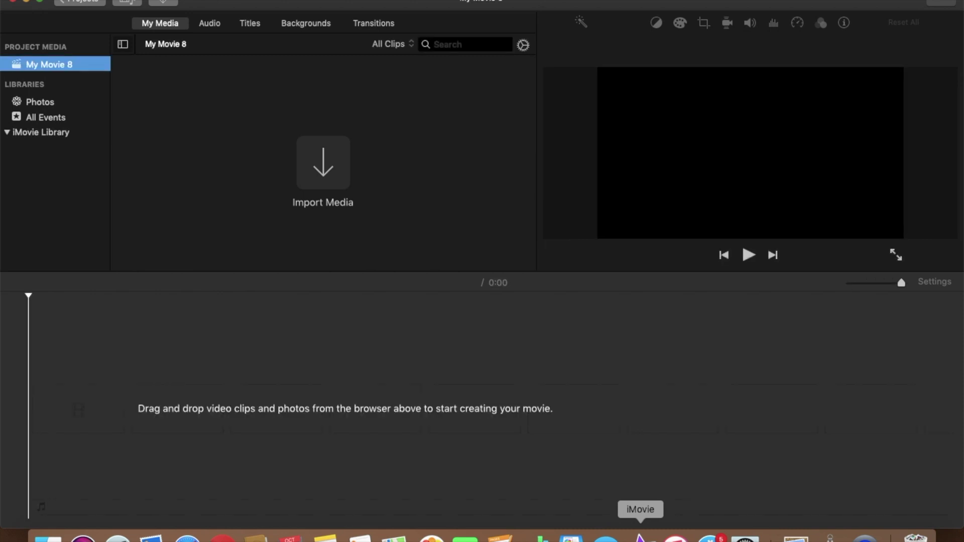
- Import green screen.mov from the Desktop into My Movie 8's media
left_click(327, 171)
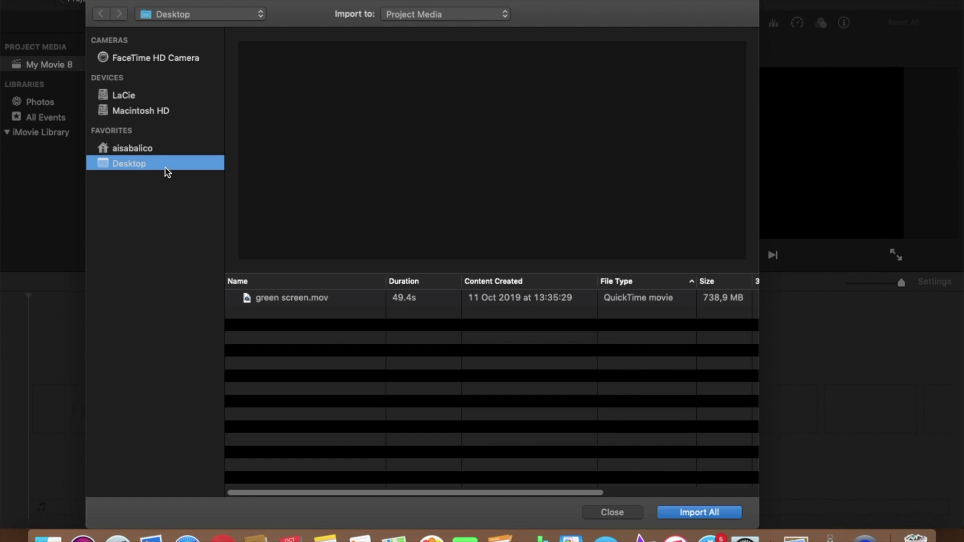
left_click(287, 301)
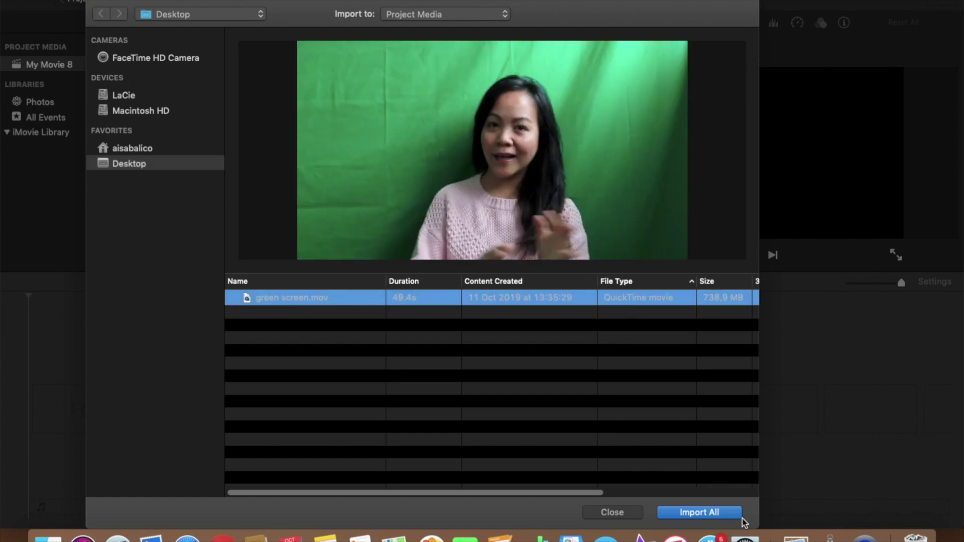
left_click(717, 513)
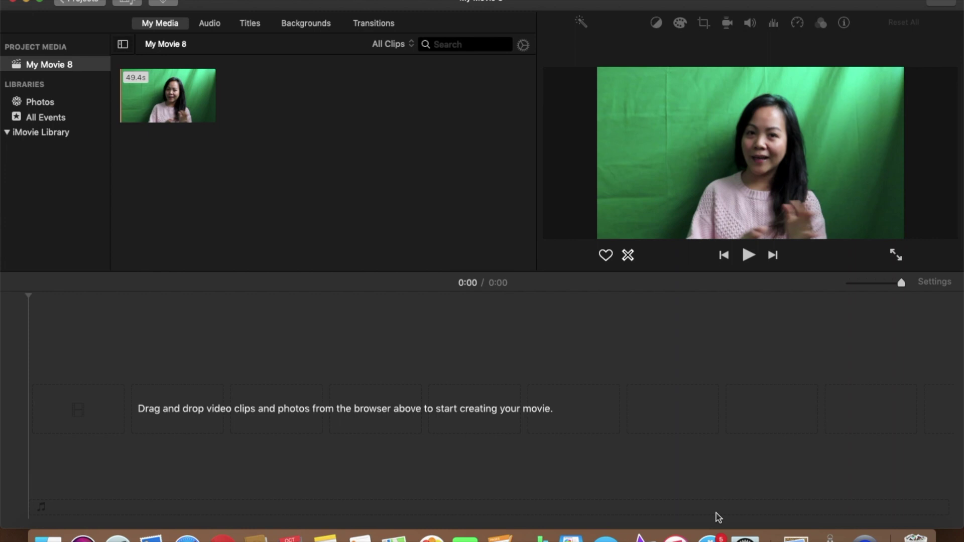
- Drag the solid Green background onto the empty timeline as a 4-second clip
left_click(580, 415)
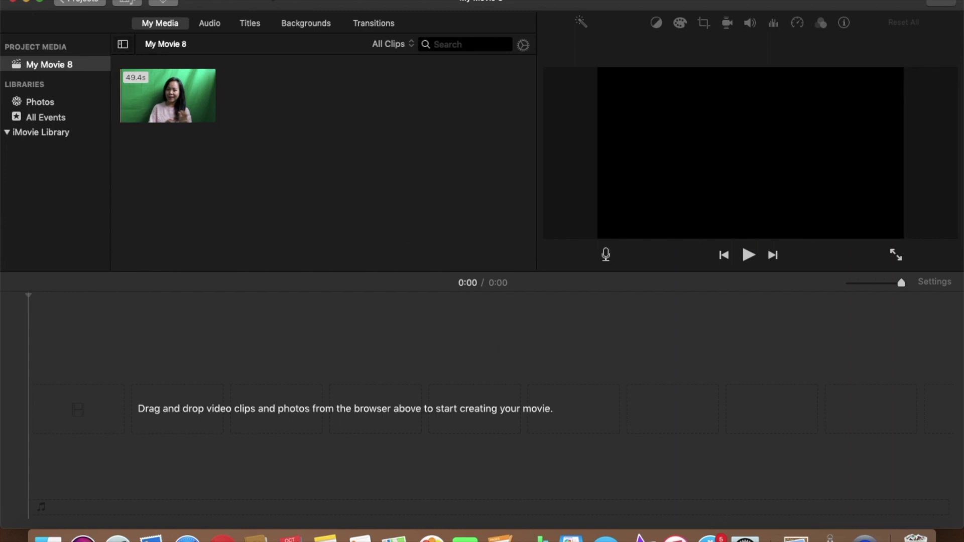
left_click(306, 25)
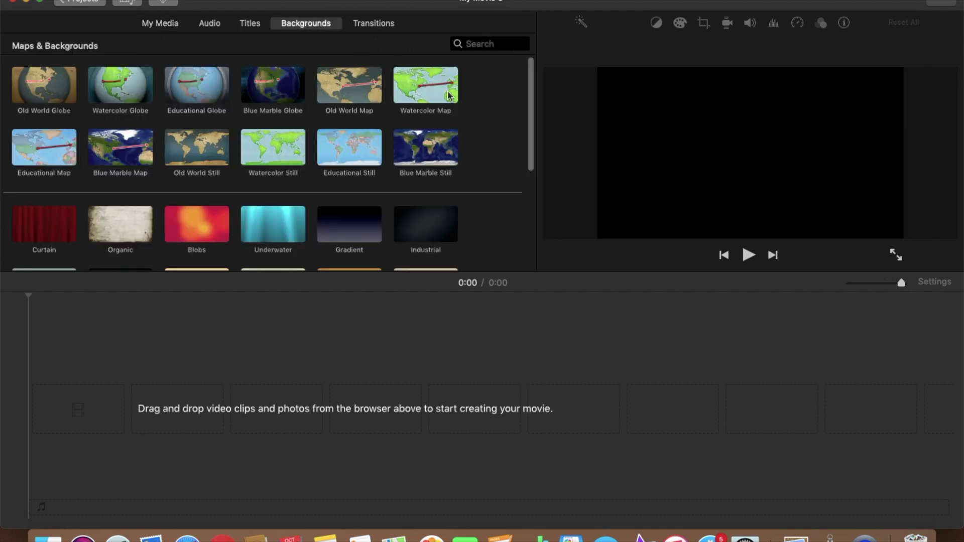
left_click_drag(531, 133, 533, 241)
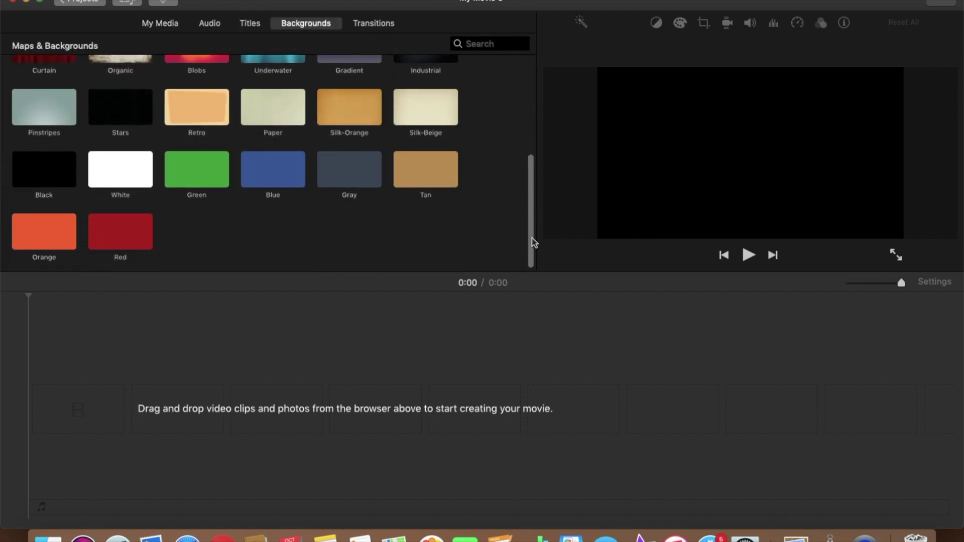
left_click_drag(209, 180, 48, 424)
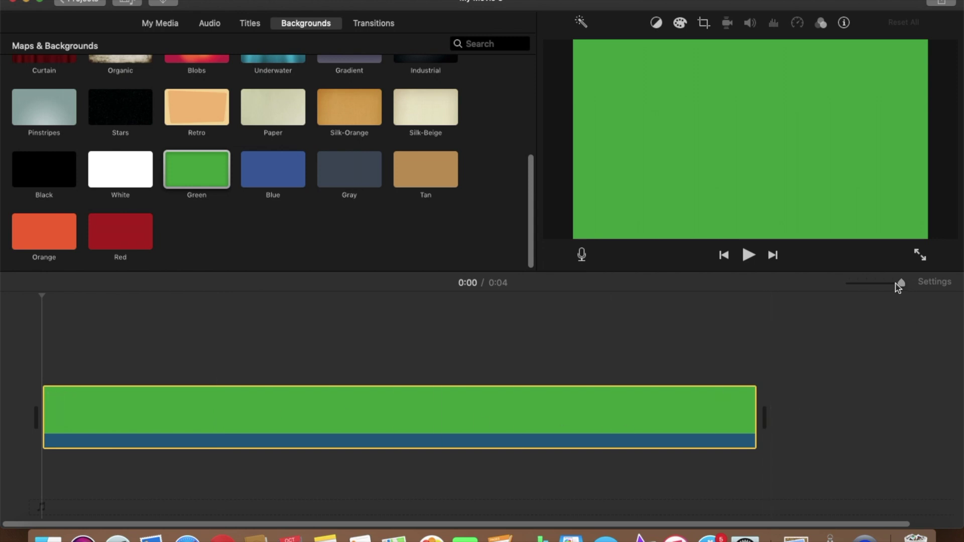
left_click_drag(898, 286, 854, 289)
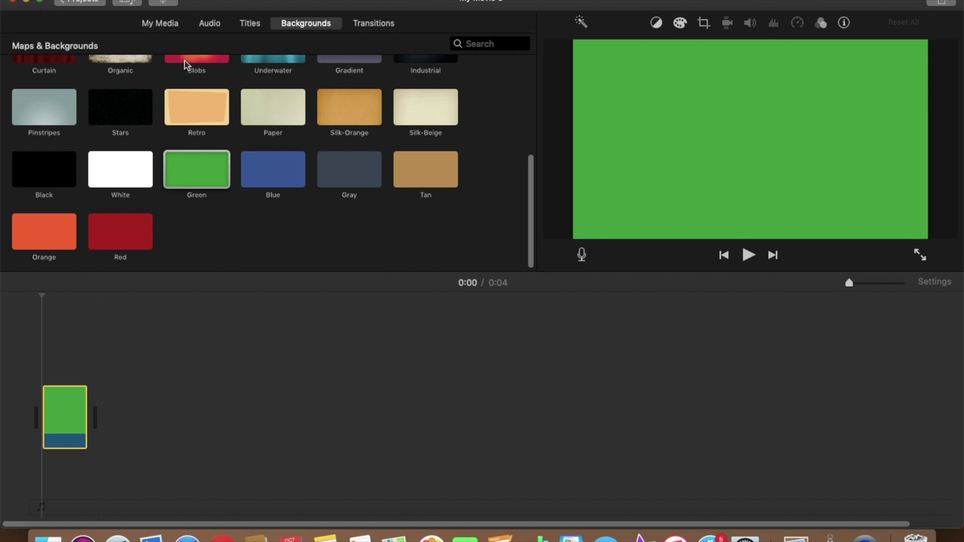
- Stack green screen.mov above the Green background and stretch the background to about 49.8 seconds
left_click(171, 30)
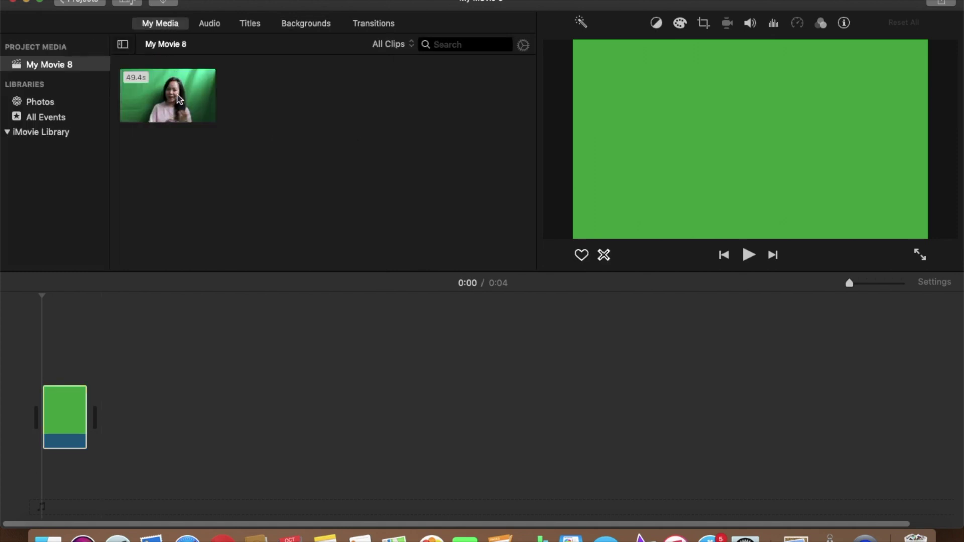
left_click_drag(178, 99, 57, 384)
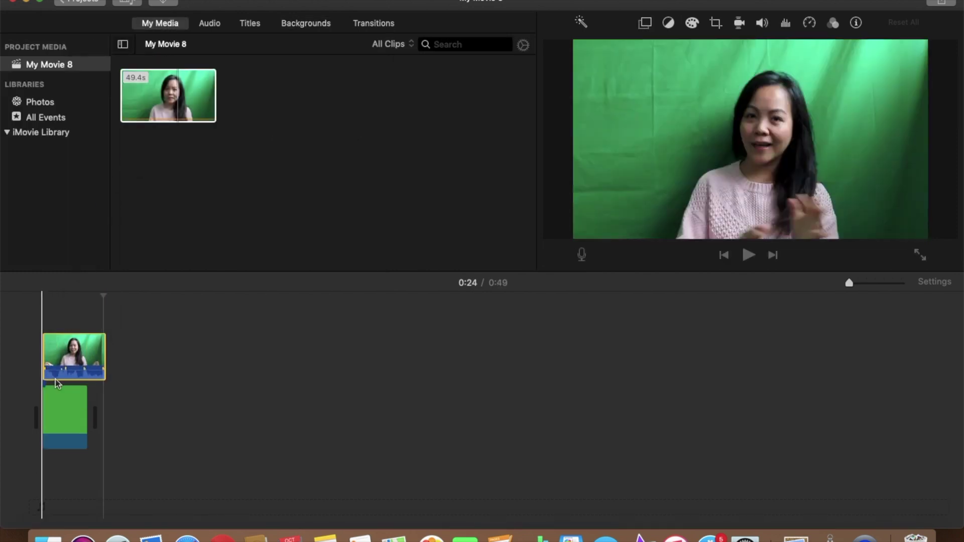
left_click_drag(83, 416, 88, 415)
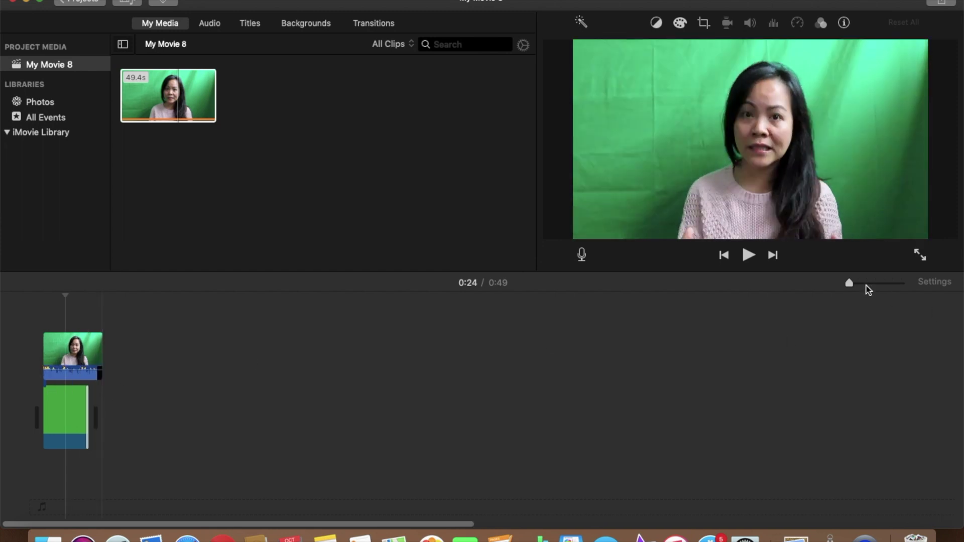
left_click(864, 285)
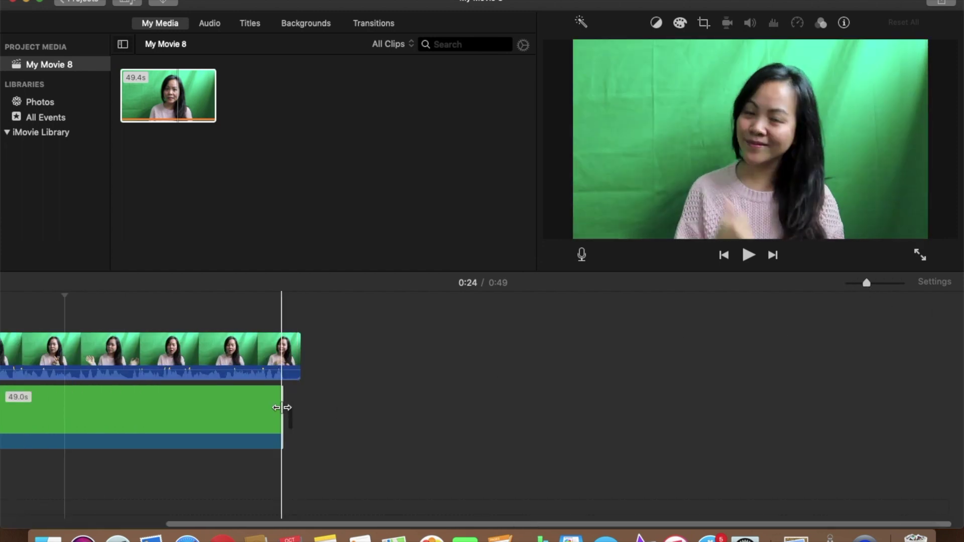
left_click_drag(281, 407, 289, 407)
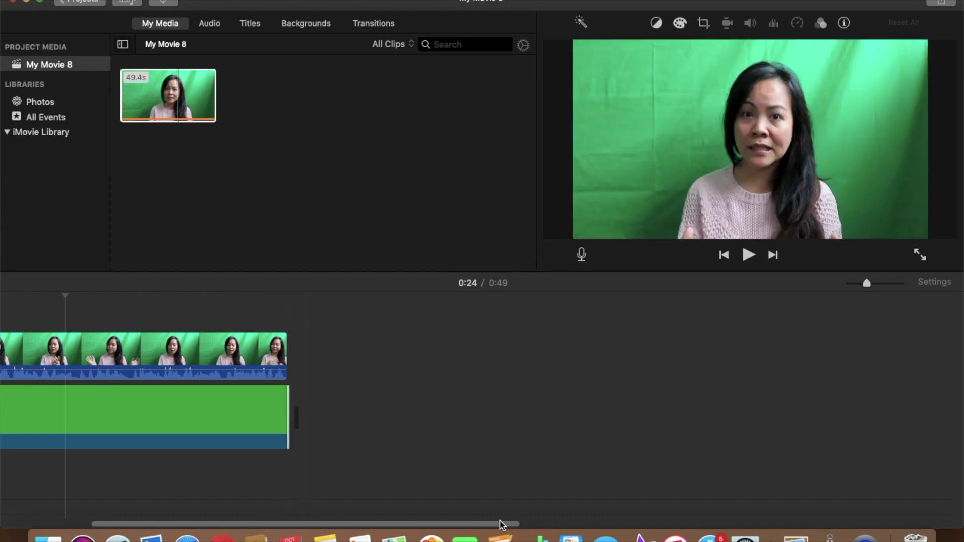
left_click_drag(501, 522, 356, 522)
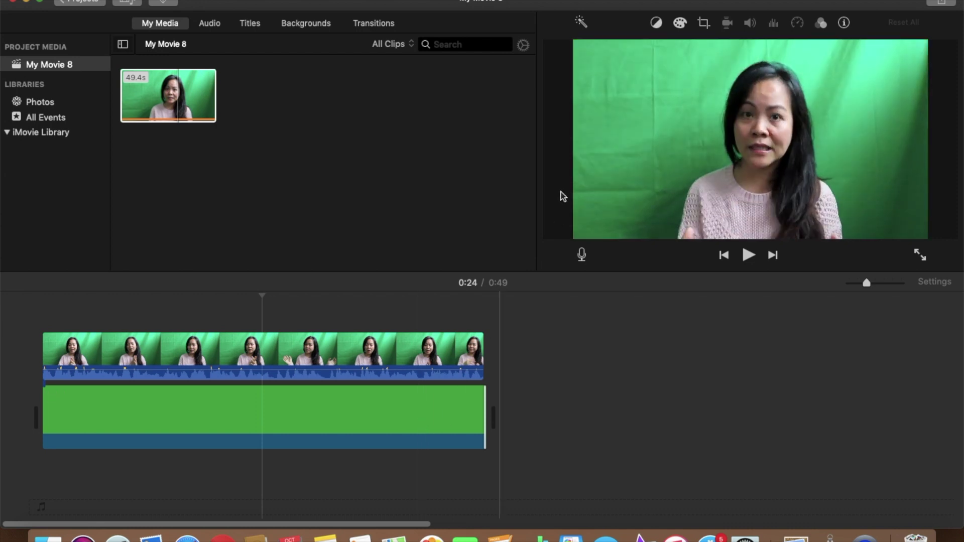
left_click(316, 357)
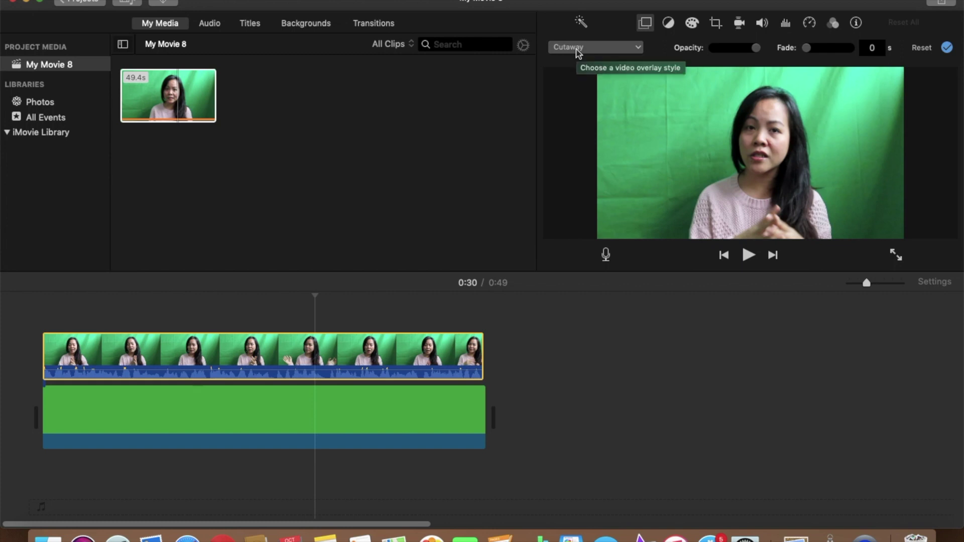
- Key the speaker clip as Green/Blue Screen and erase the leftover shadow patches
left_click(577, 51)
left_click(587, 73)
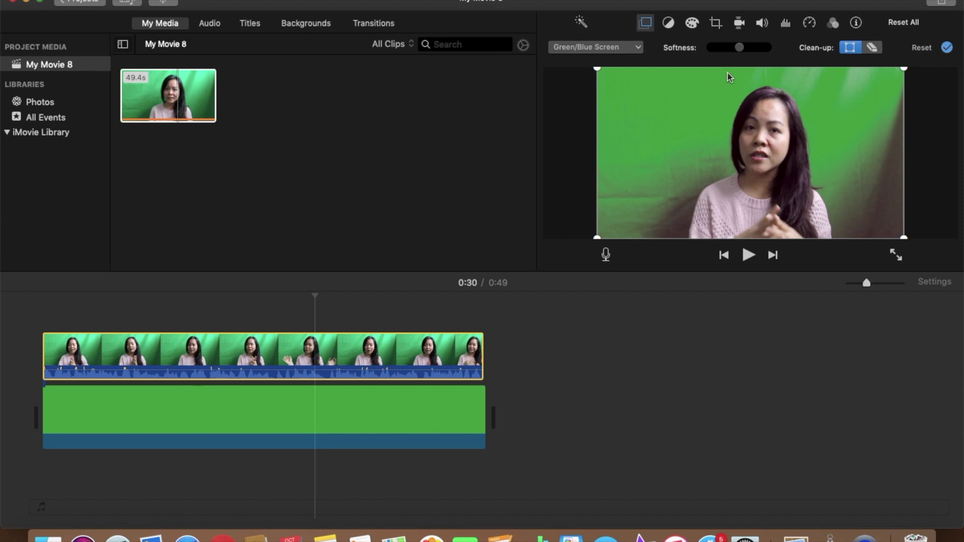
left_click(876, 50)
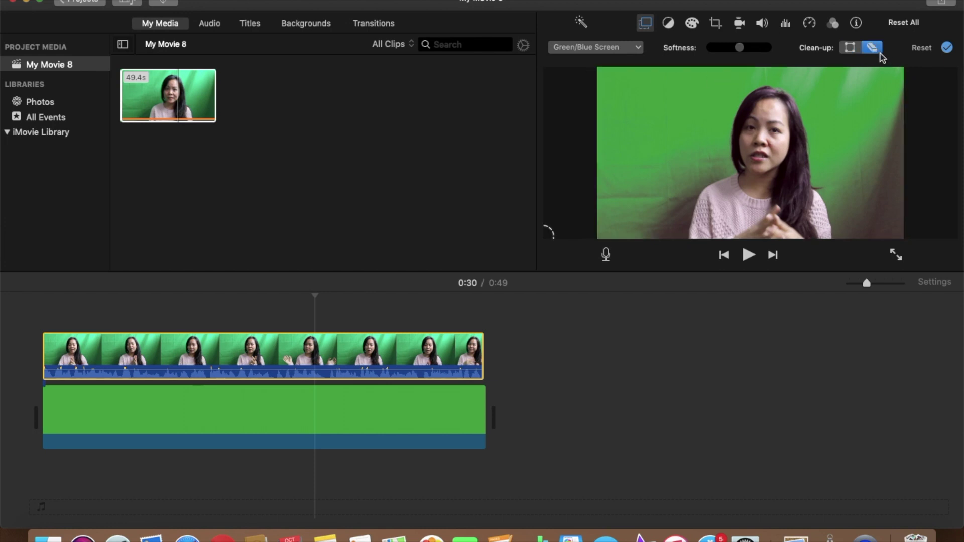
left_click(884, 215)
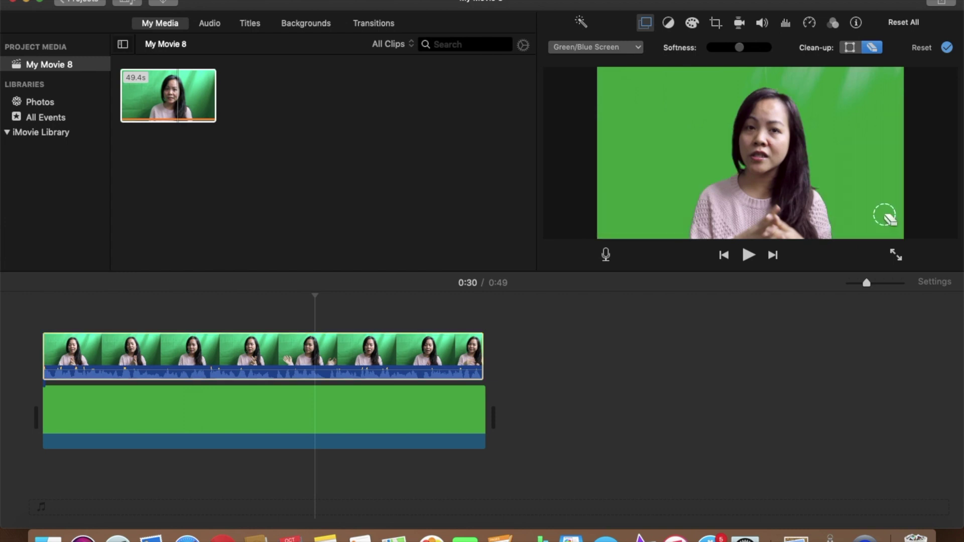
left_click(617, 388)
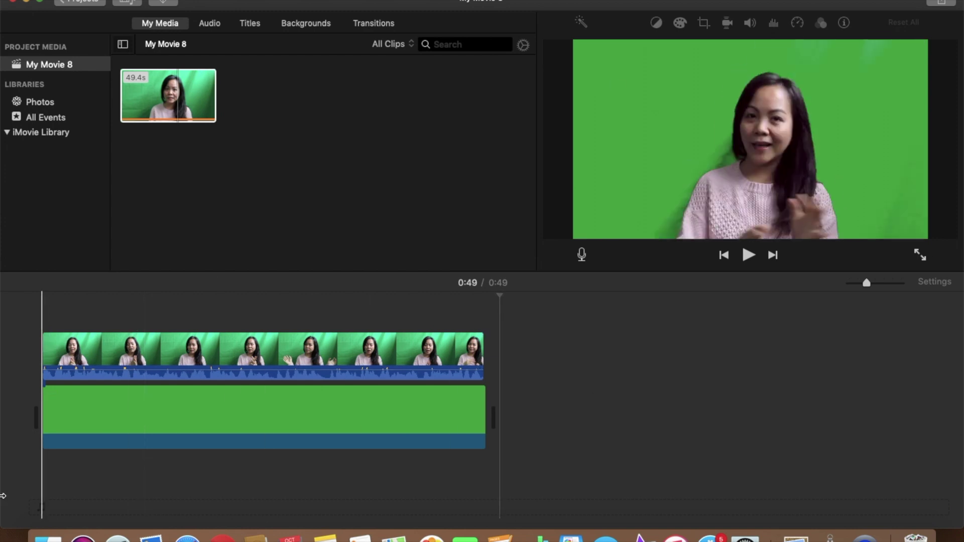
- Play the keyed composite from the start, then stop playback
left_click(35, 309)
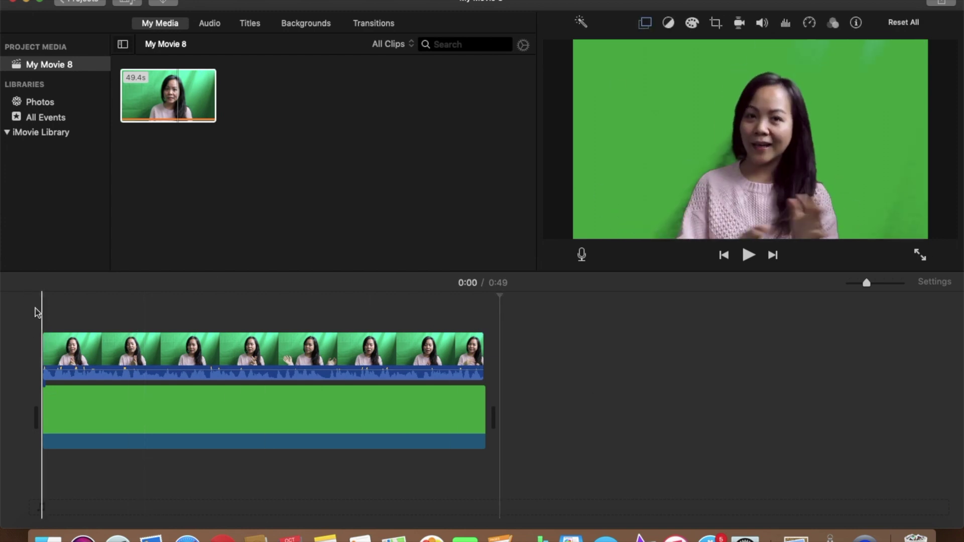
left_click(748, 255)
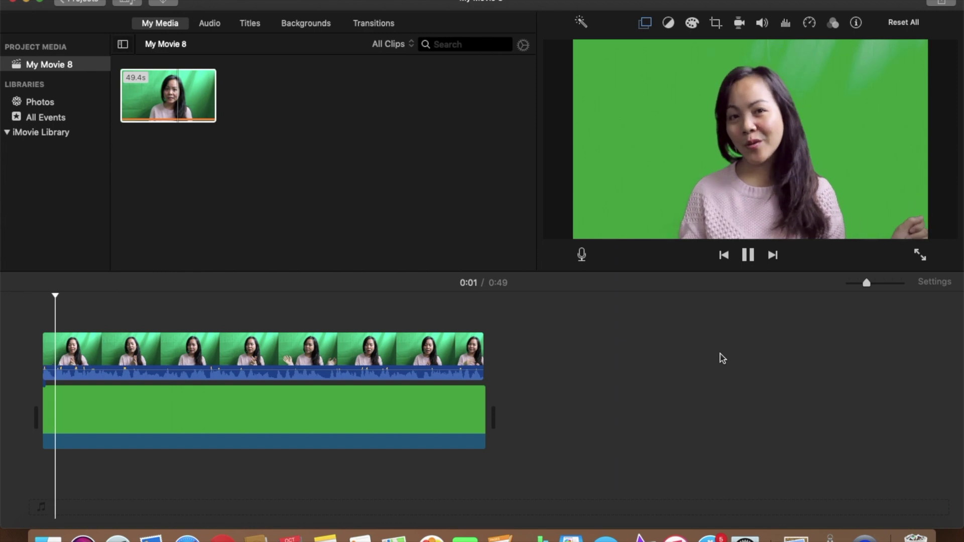
left_click(747, 256)
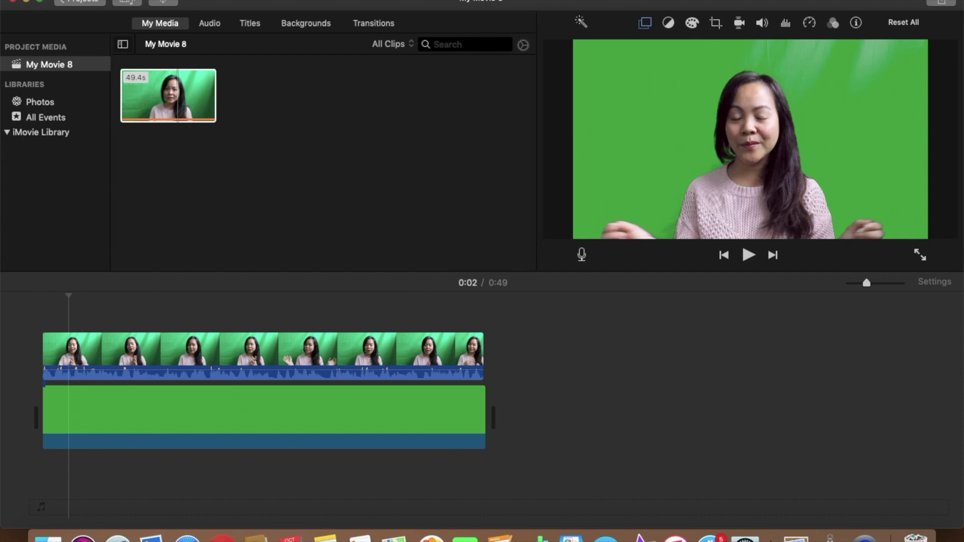
left_click(89, 1)
mouse_move(113, 170)
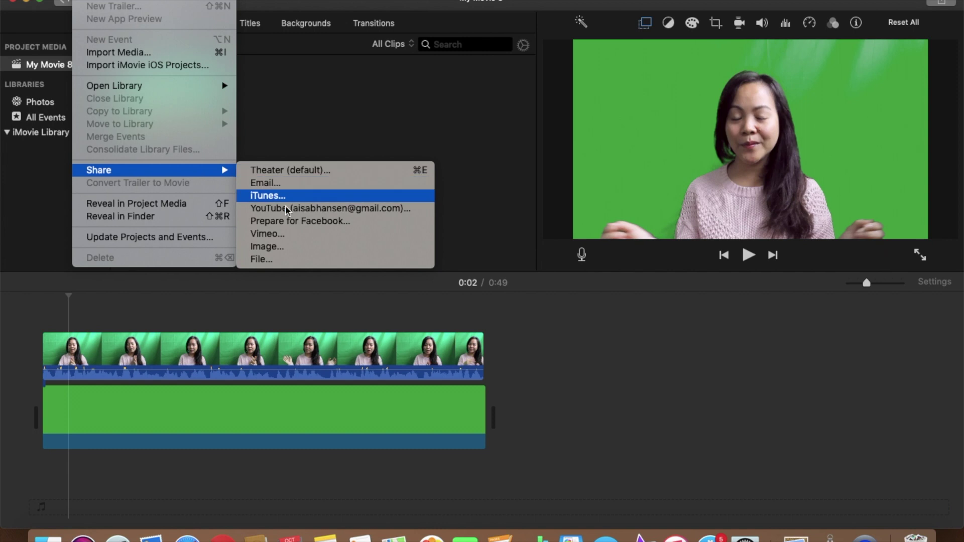
- Share the movie as a 1080p file named 'green screen1' saved to the Desktop
left_click(285, 259)
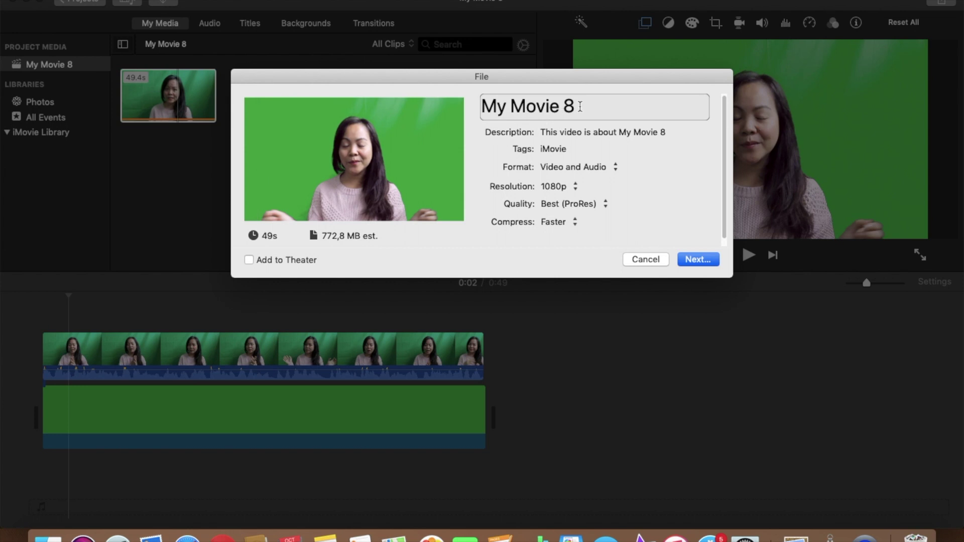
left_click_drag(579, 106, 470, 123)
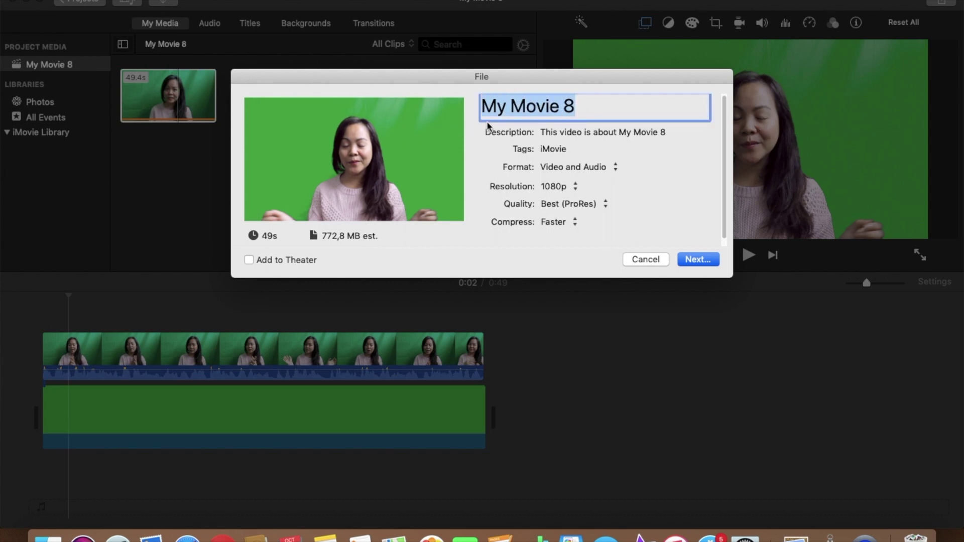
type("green screen1")
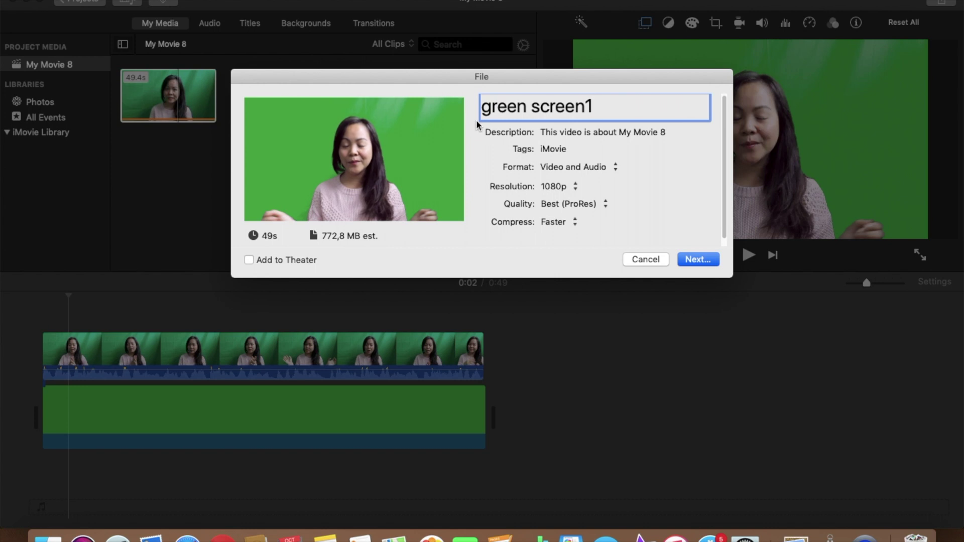
left_click(694, 260)
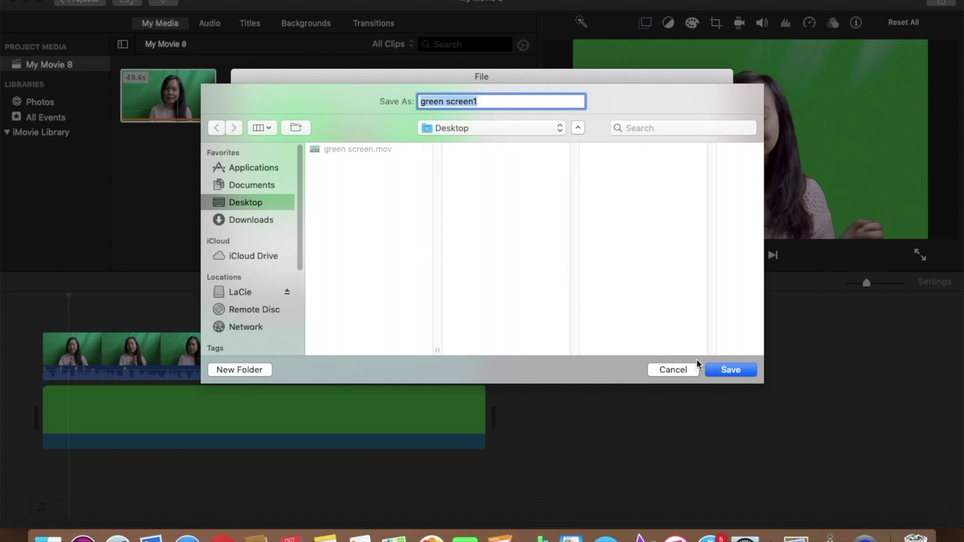
left_click(742, 374)
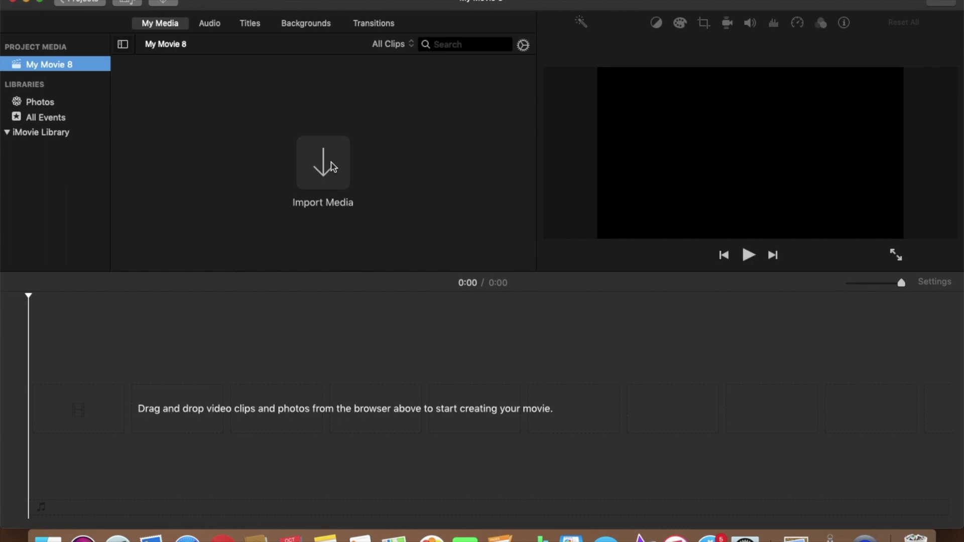
- Import the exported green screen1.mov from the Desktop into the project media
left_click(331, 167)
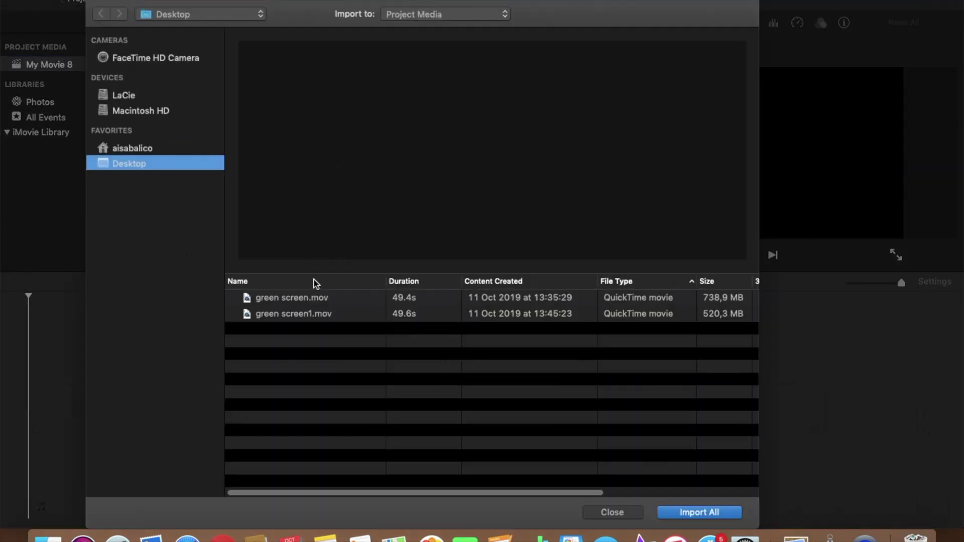
left_click(308, 316)
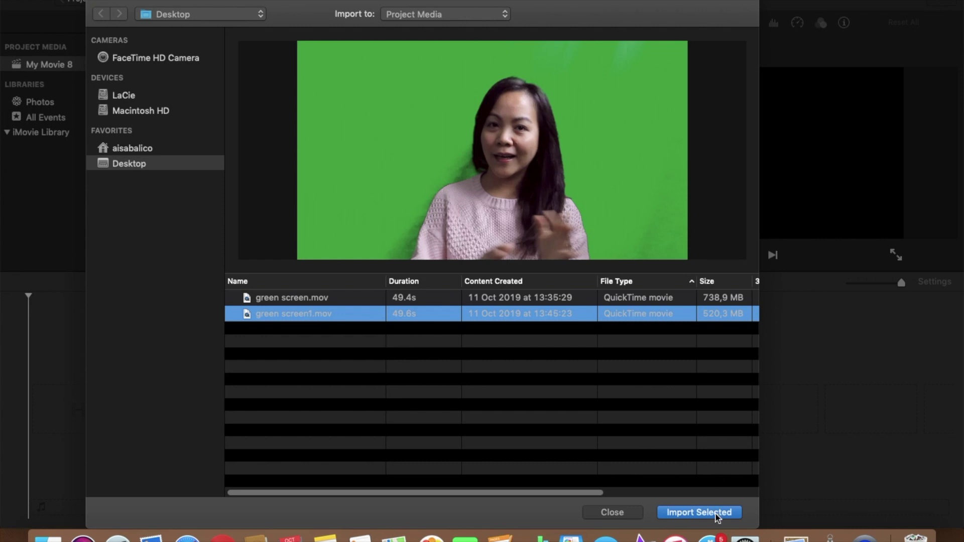
left_click(716, 513)
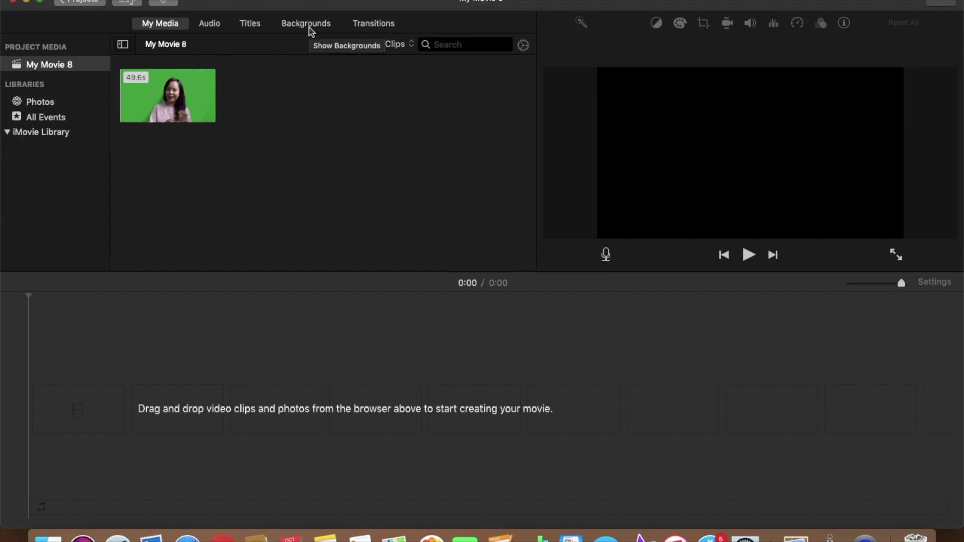
- Place a 4-second Pinstripes background at the start of the timeline
left_click(311, 31)
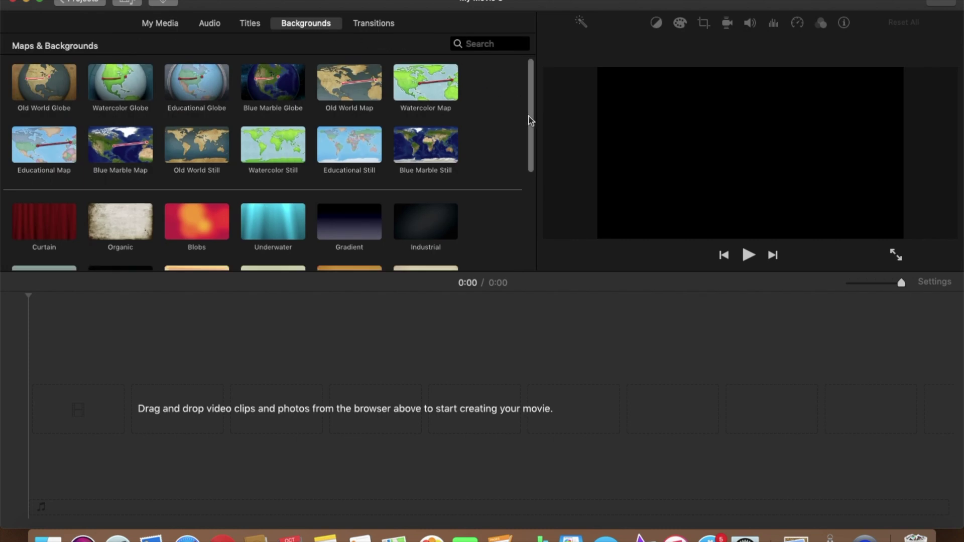
scroll(529, 119, "down", 3)
scroll(536, 168, "down", 2)
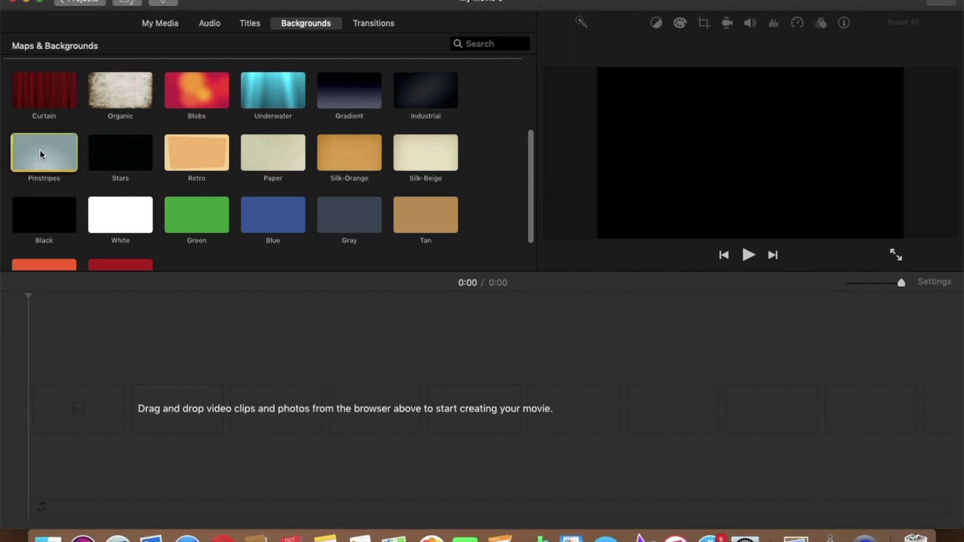
left_click_drag(39, 156, 55, 419)
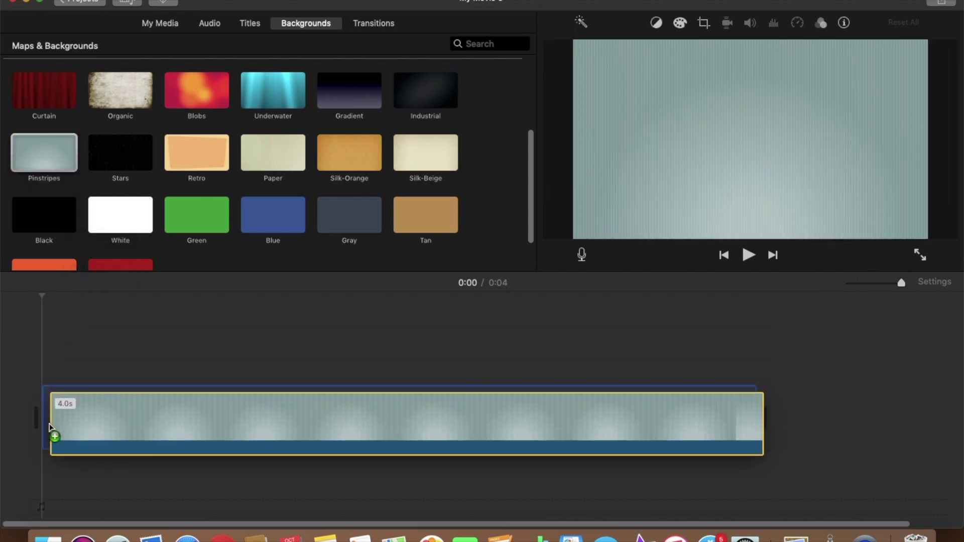
left_click(875, 282)
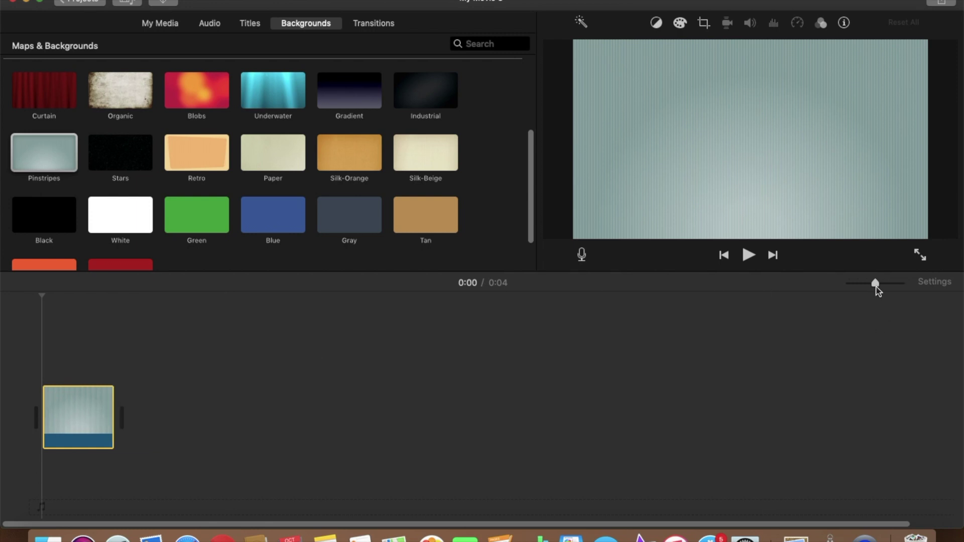
left_click(170, 26)
- Overlay green screen1 above Pinstripes and stretch the background to about 49.8 seconds
left_click_drag(179, 103, 38, 357)
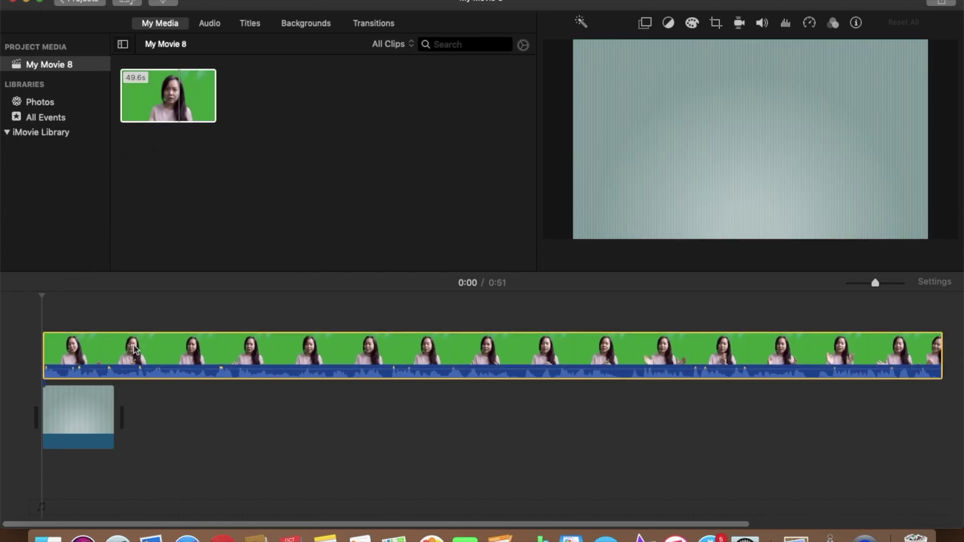
left_click_drag(873, 282, 868, 284)
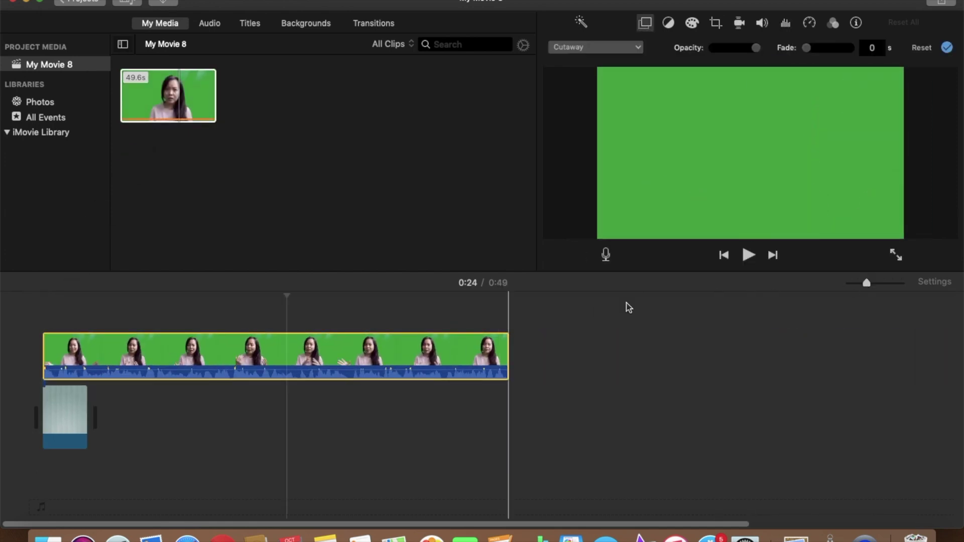
left_click_drag(86, 423, 492, 421)
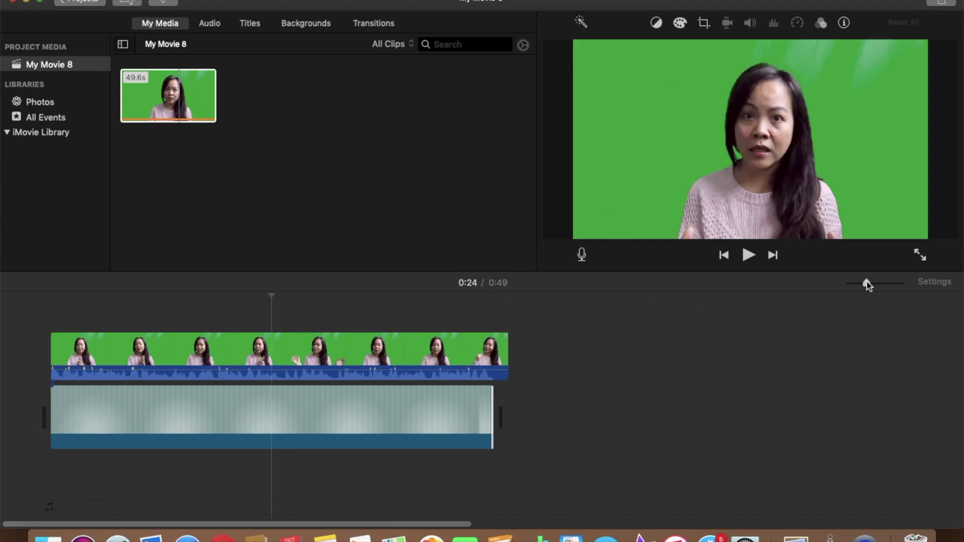
left_click_drag(867, 284, 875, 284)
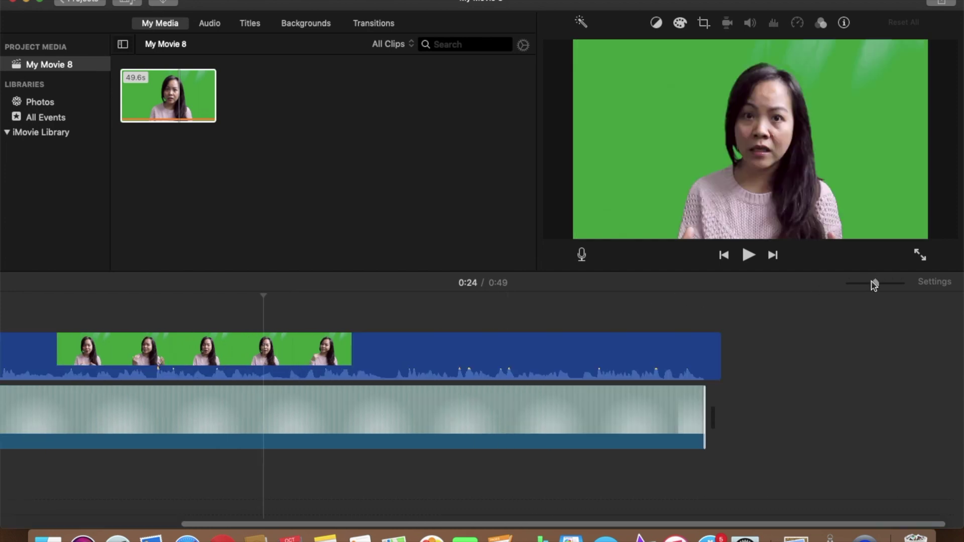
left_click_drag(704, 403, 709, 389)
left_click(730, 387)
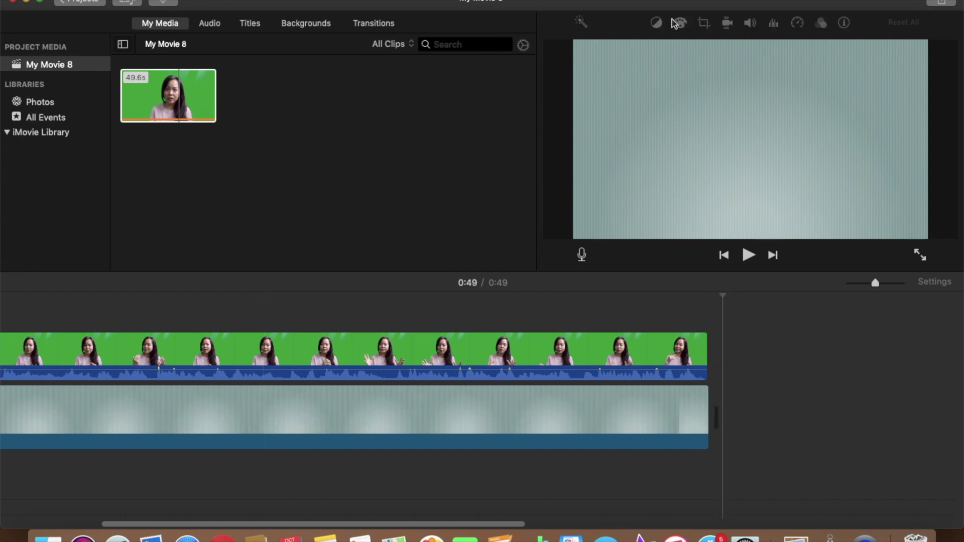
- Set the green screen1 clip's video overlay style to Green/Blue Screen
left_click(307, 354)
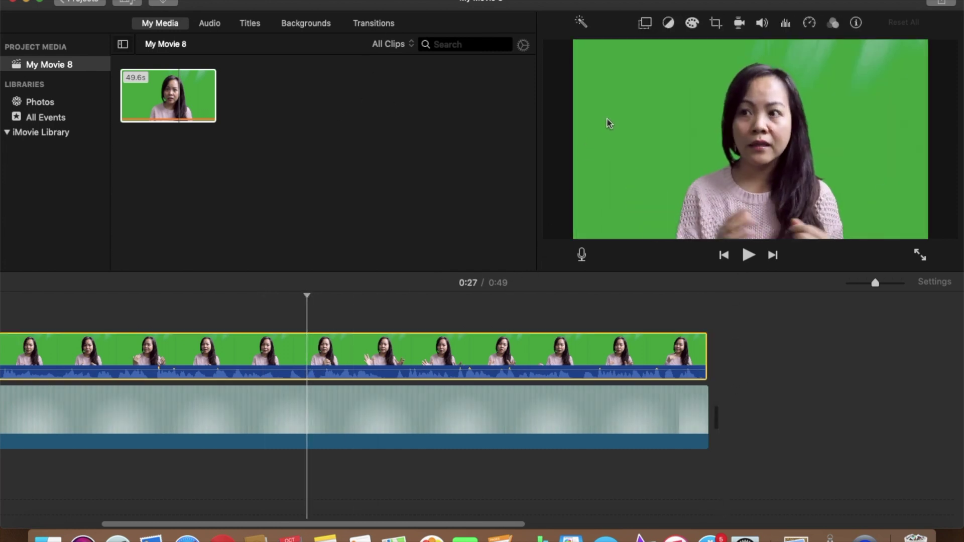
left_click(644, 24)
left_click(595, 50)
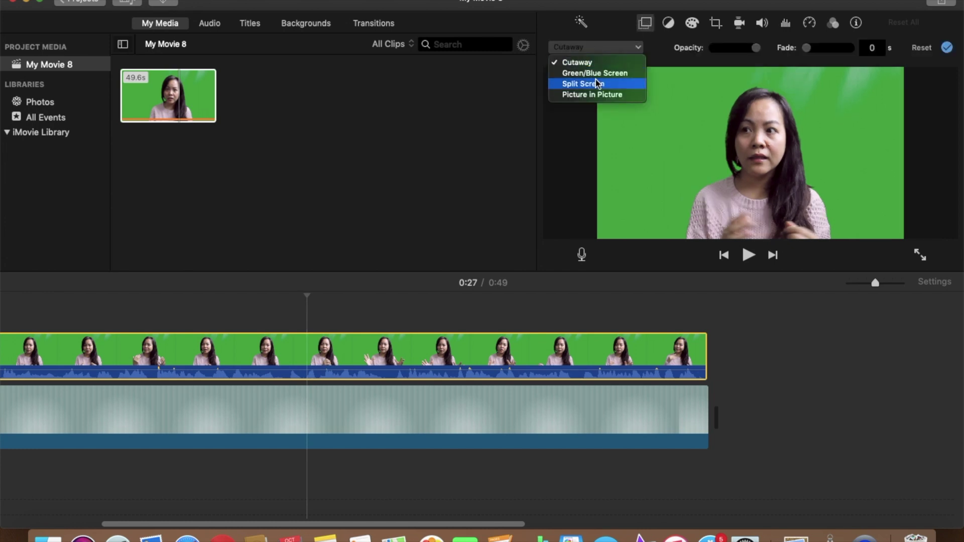
left_click(597, 73)
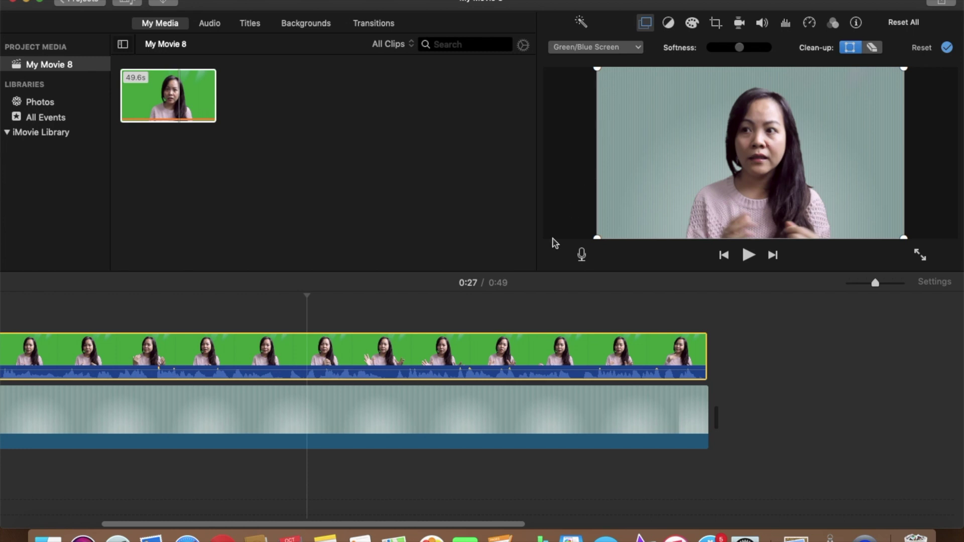
- Play the keyed speaker over Pinstripes from the start of the movie
left_click_drag(490, 523, 374, 525)
left_click(42, 306)
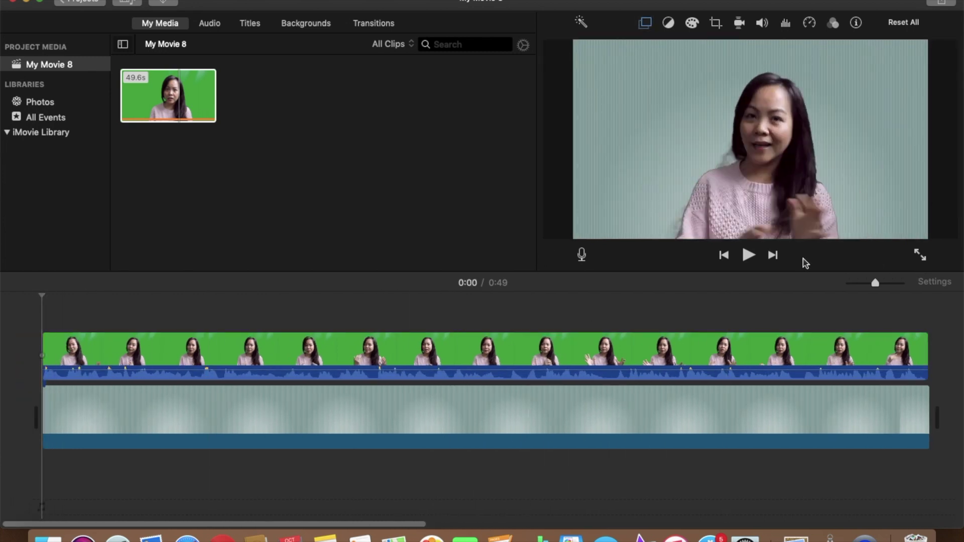
left_click(747, 256)
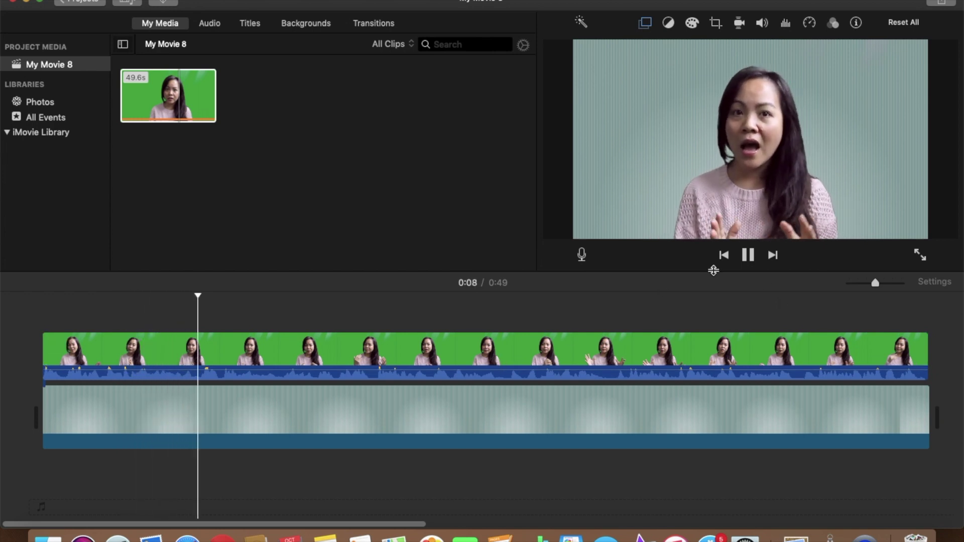
- Pause playback and delete the clips from the timeline
left_click(748, 256)
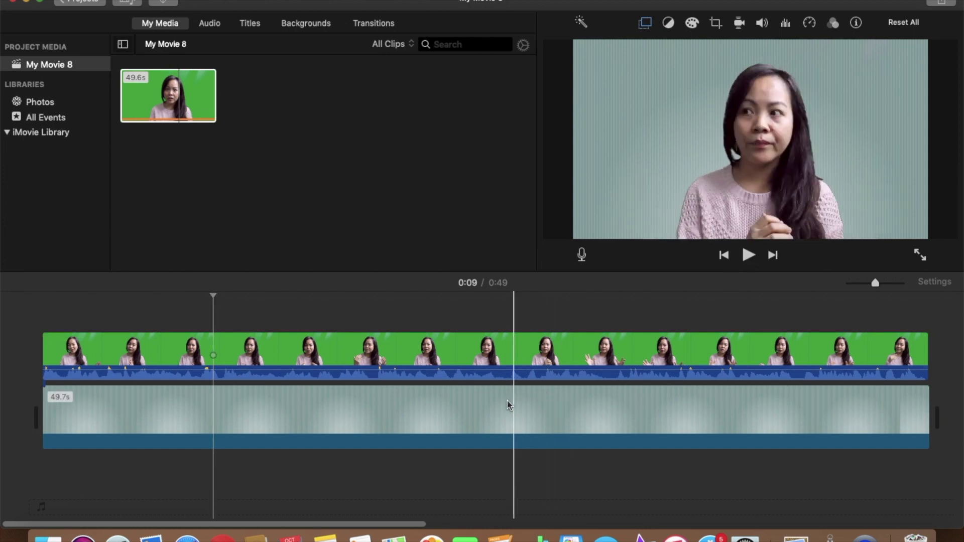
left_click(469, 417)
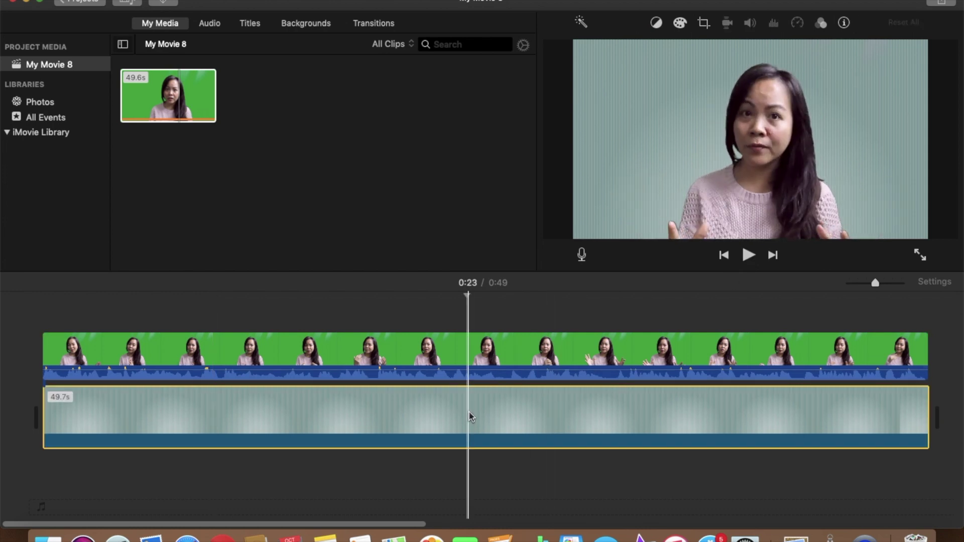
key("Delete")
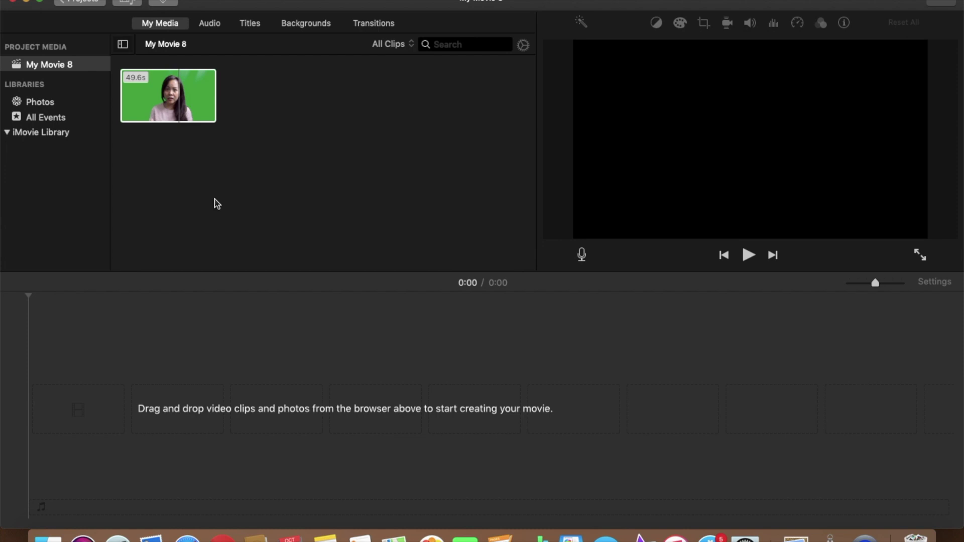
- Import Autumn - 18420.mp4 from the Downloads folder into the project media
left_click(170, 5)
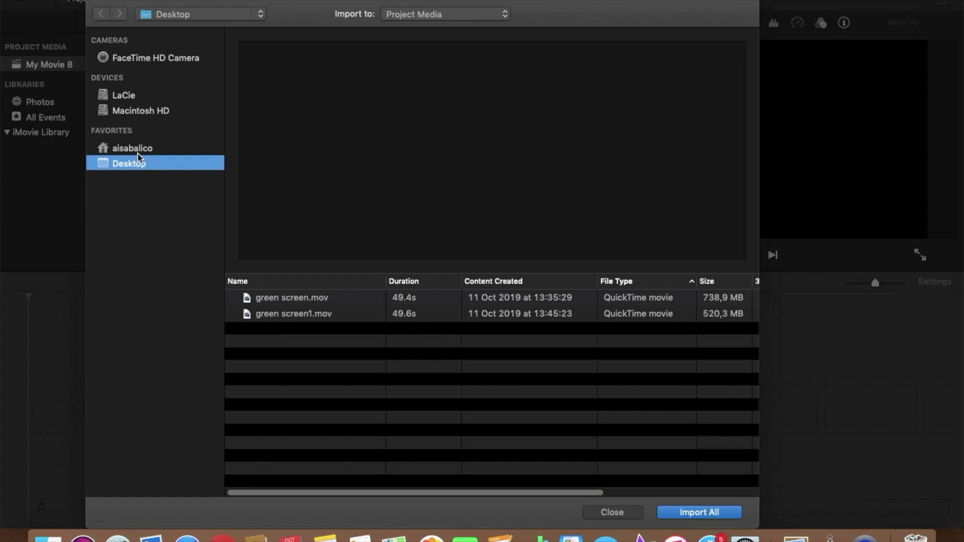
left_click(138, 153)
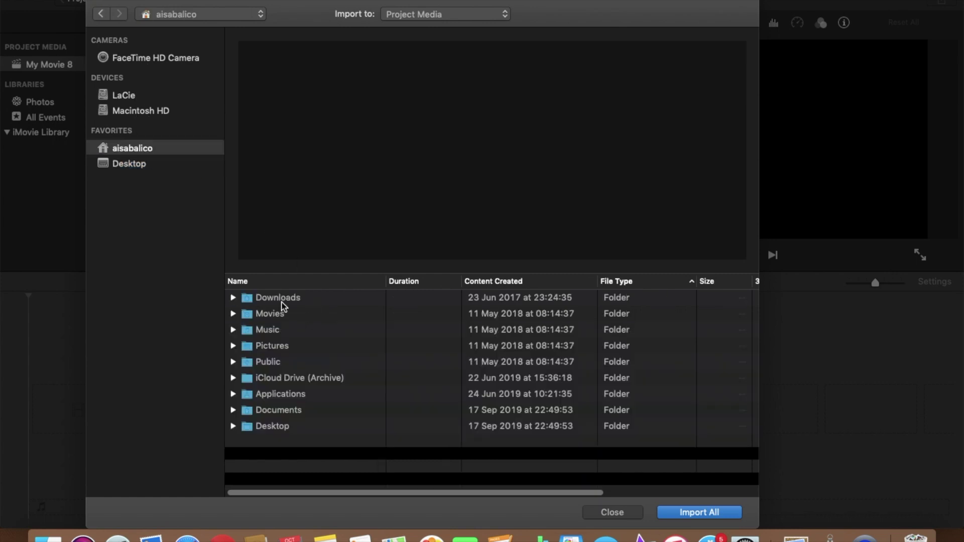
double_click(283, 303)
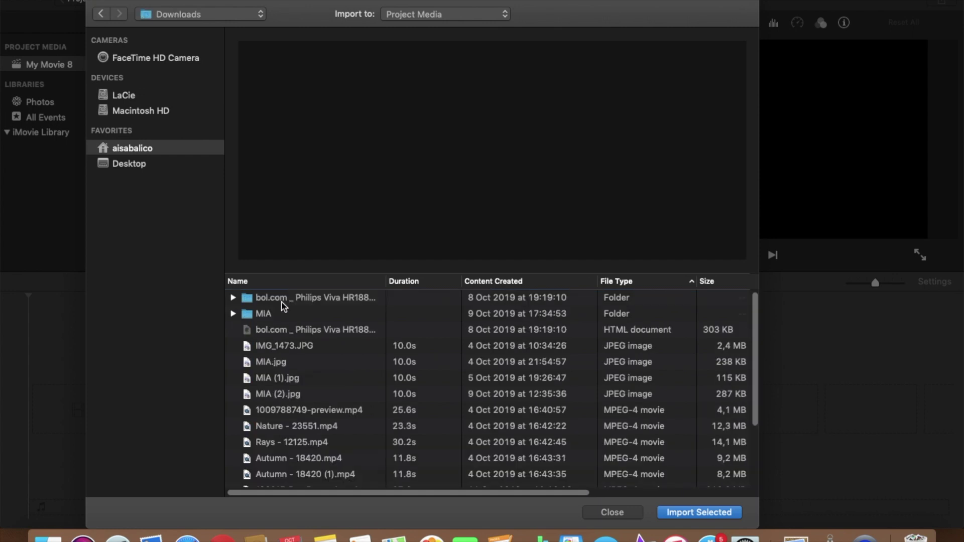
scroll(312, 431, "down", 1)
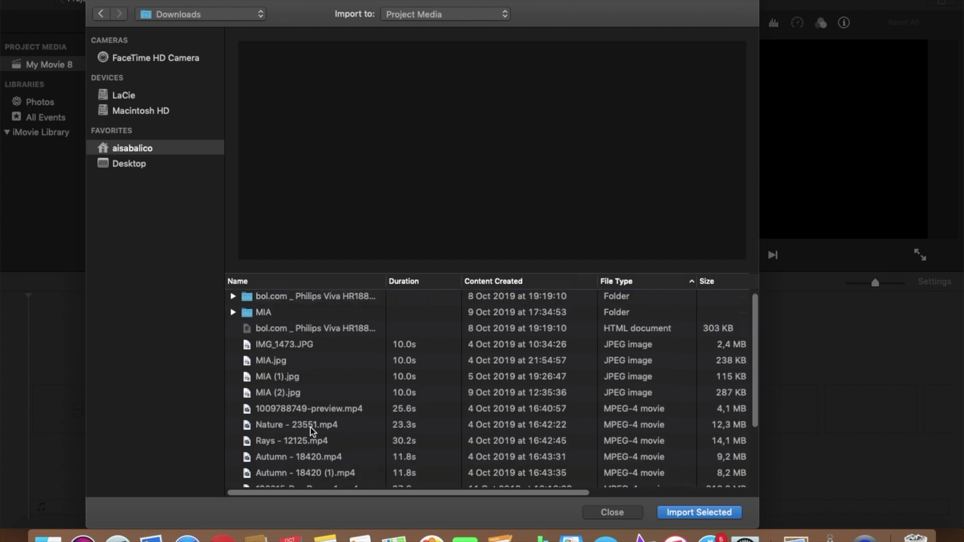
scroll(312, 427, "down", 1)
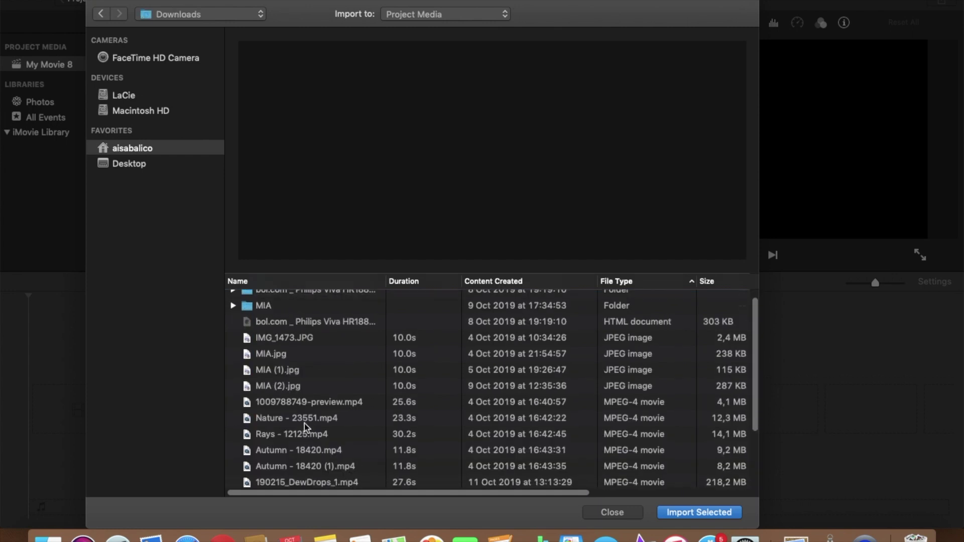
left_click(289, 421)
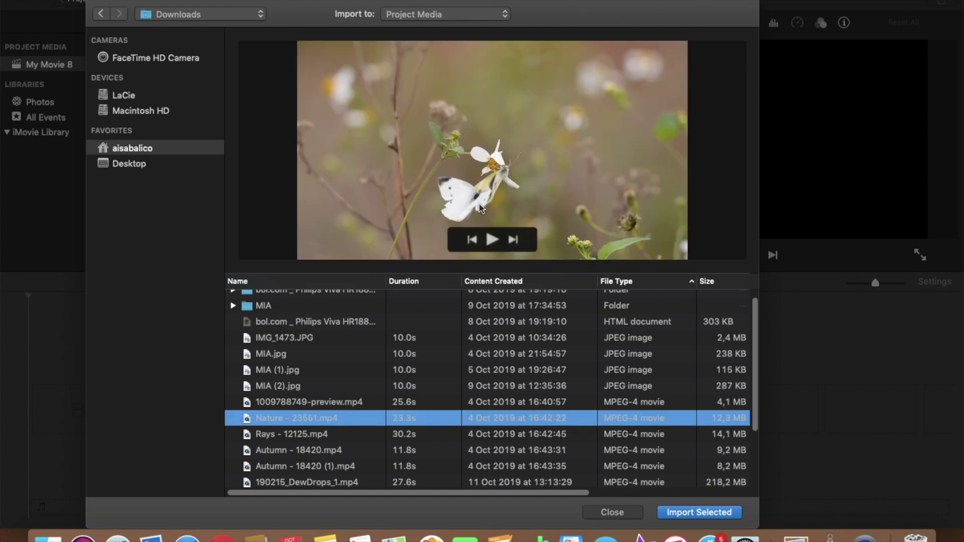
left_click(299, 453)
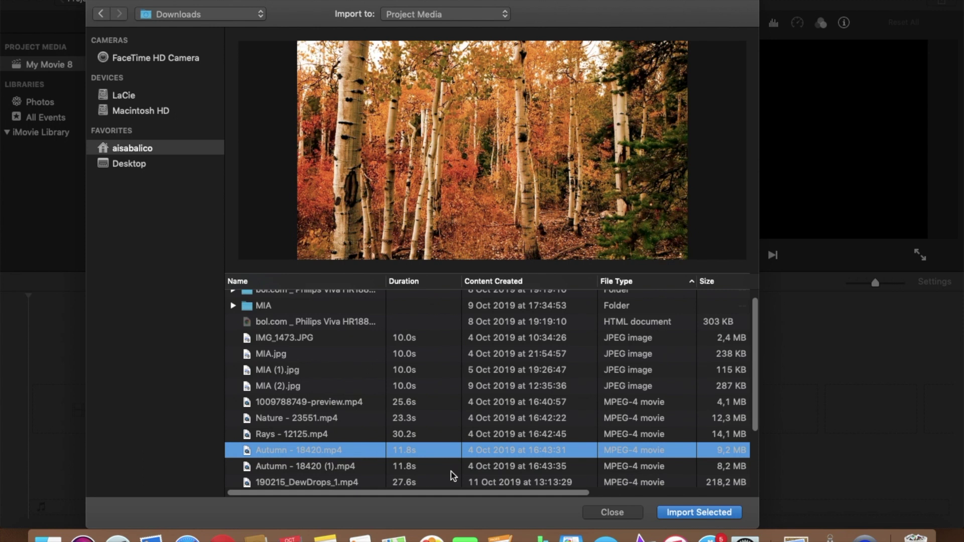
left_click(702, 515)
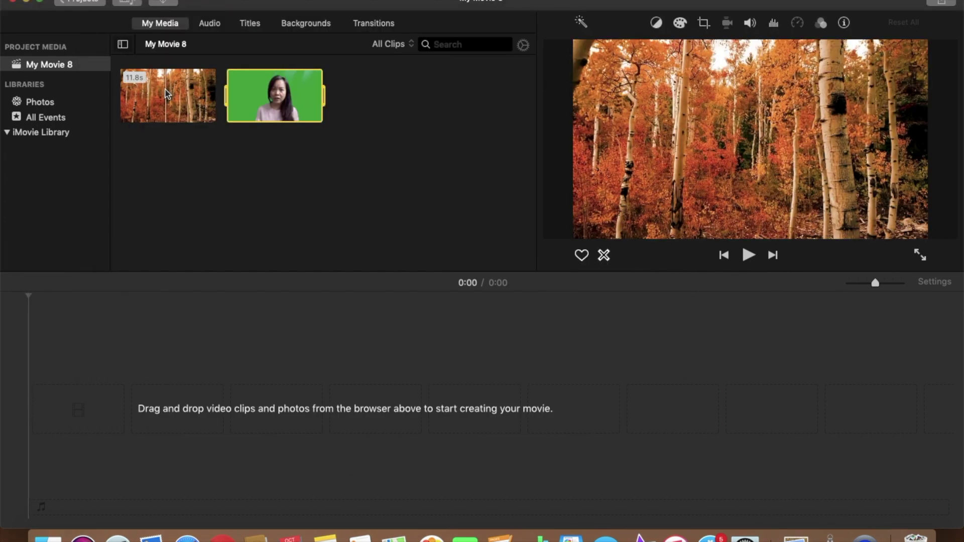
- Place the autumn forest clip in the timeline with the green-screen speaker clip overlaid above it
left_click_drag(167, 94, 37, 423)
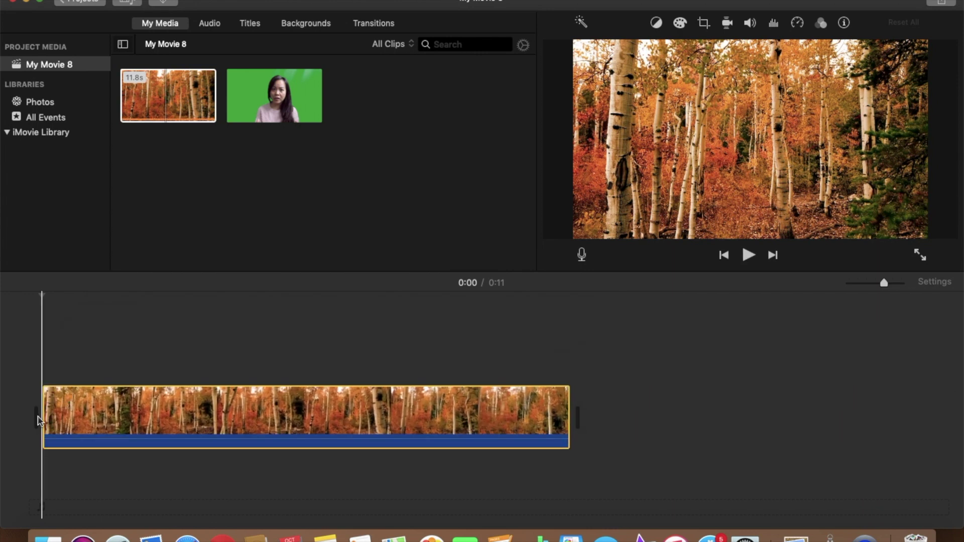
mouse_move(257, 110)
left_mouse_down()
mouse_move(192, 227)
mouse_move(79, 374)
left_mouse_up()
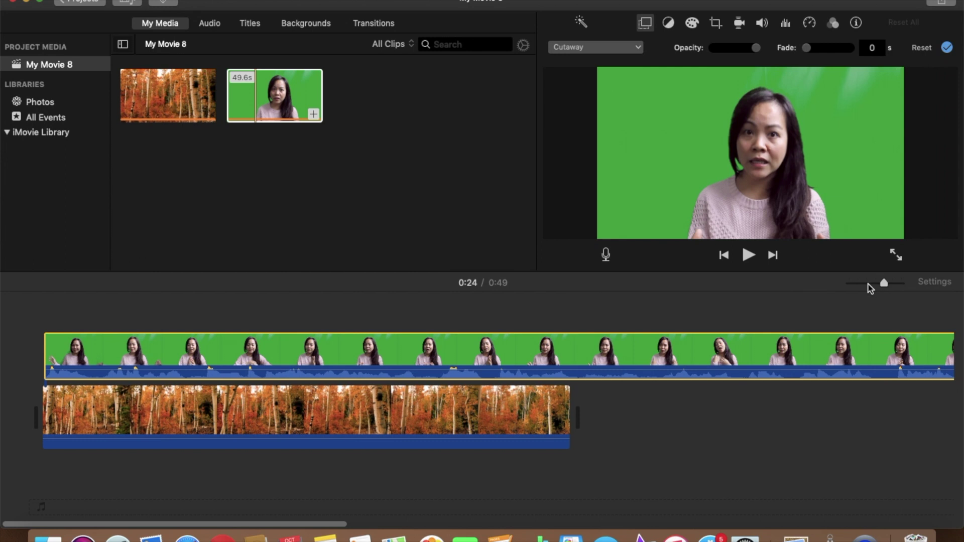
left_click(869, 282)
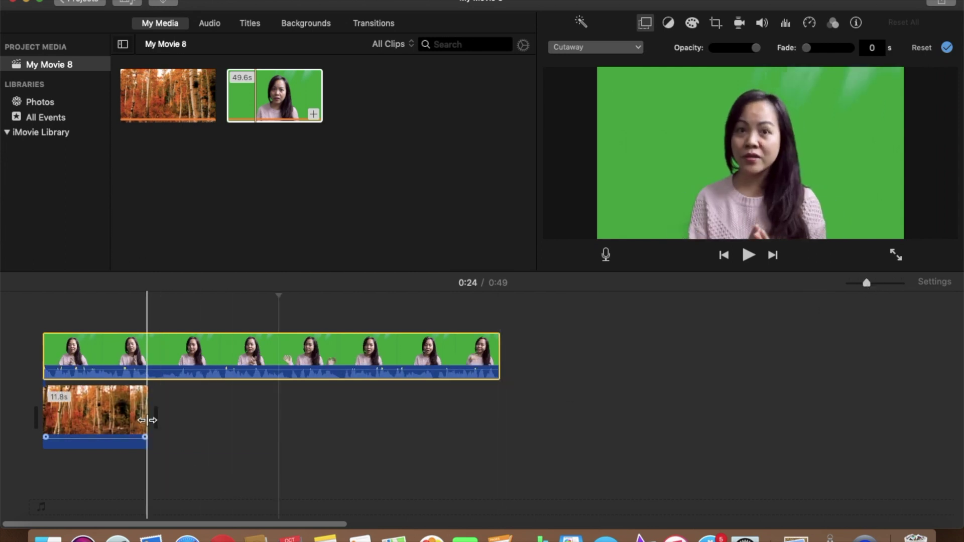
left_click(166, 421)
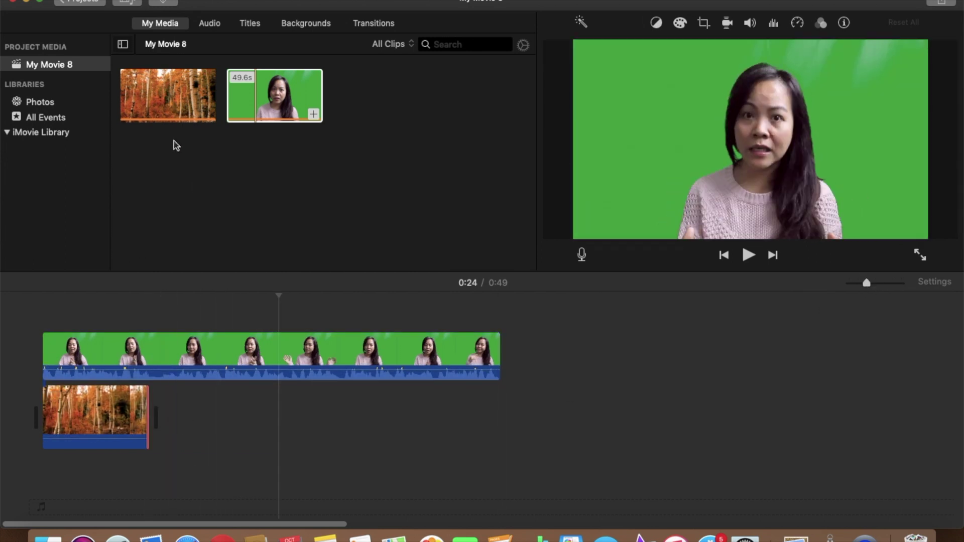
- Add four more forest copies and trim the fifth to end with the speaker clip
left_click_drag(174, 98, 162, 409)
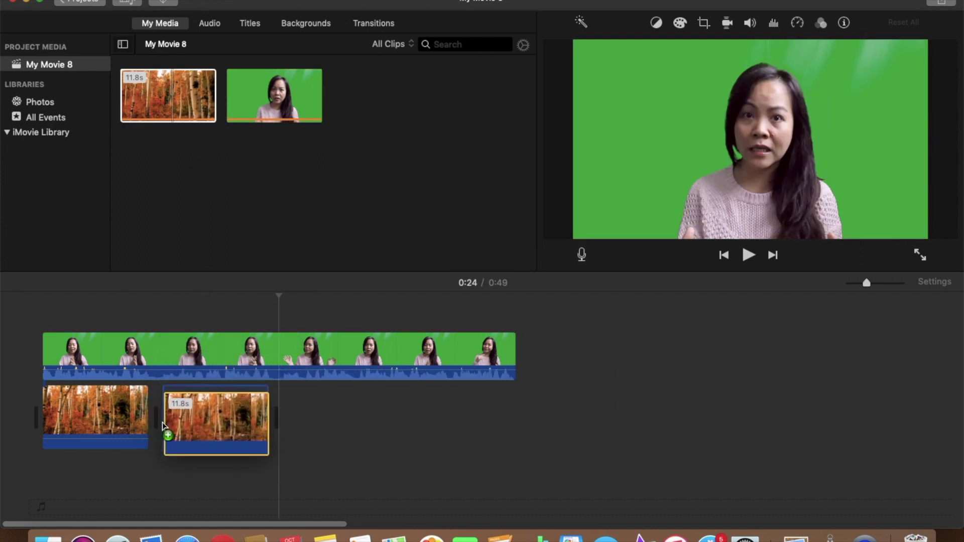
left_click_drag(188, 119, 289, 420)
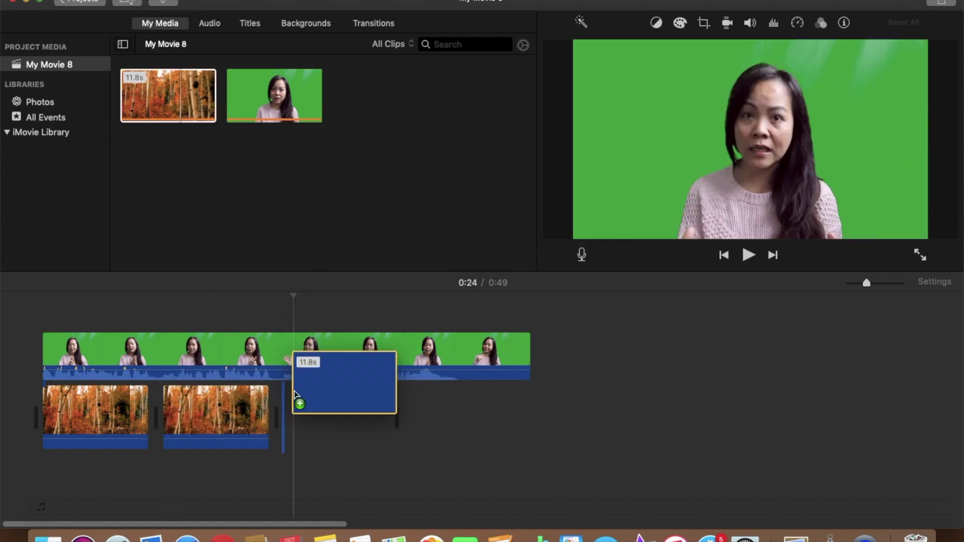
left_click_drag(168, 95, 413, 397)
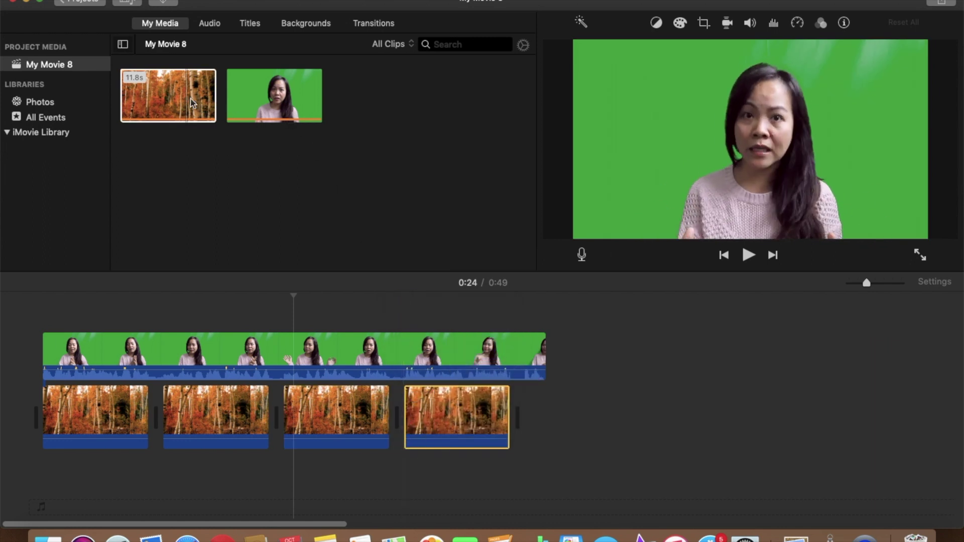
left_click_drag(539, 330, 517, 422)
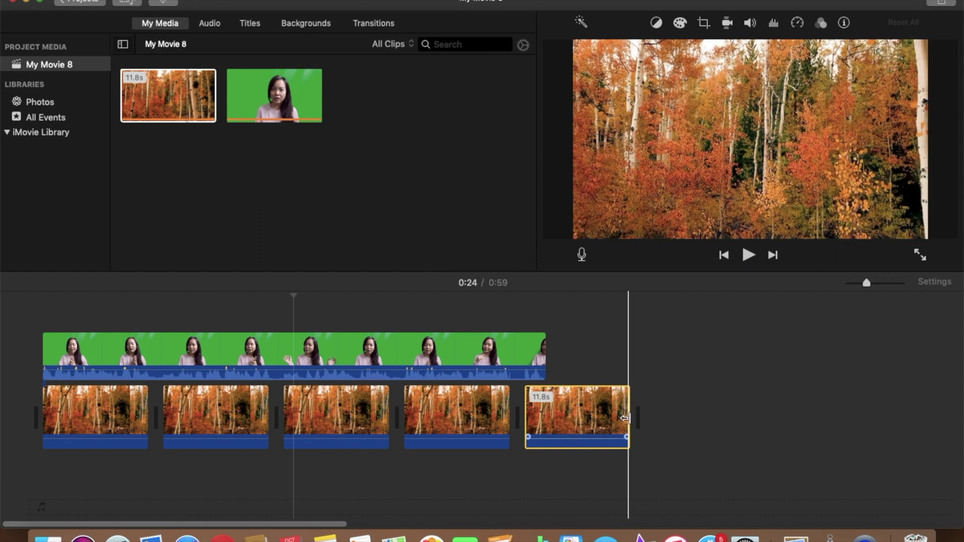
left_click_drag(624, 417, 487, 414)
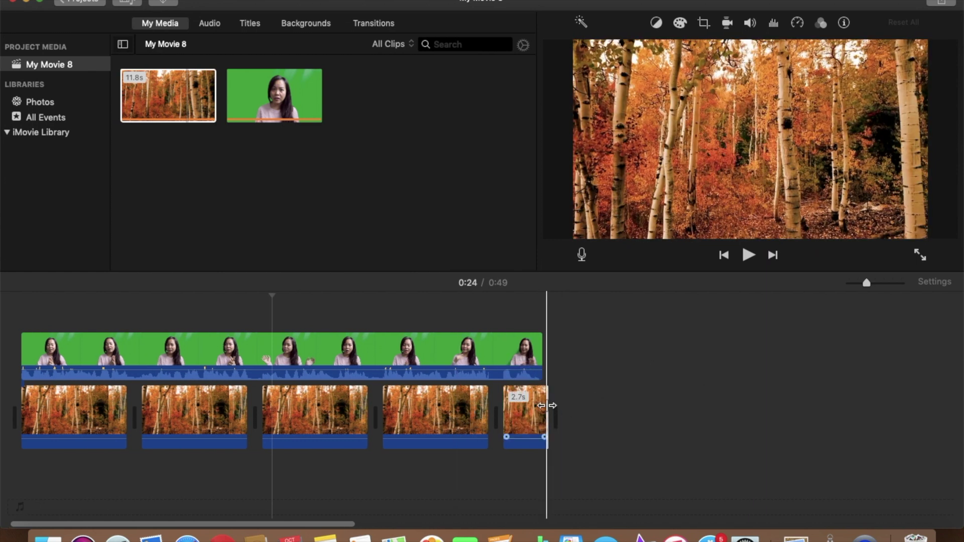
left_click_drag(546, 404, 538, 404)
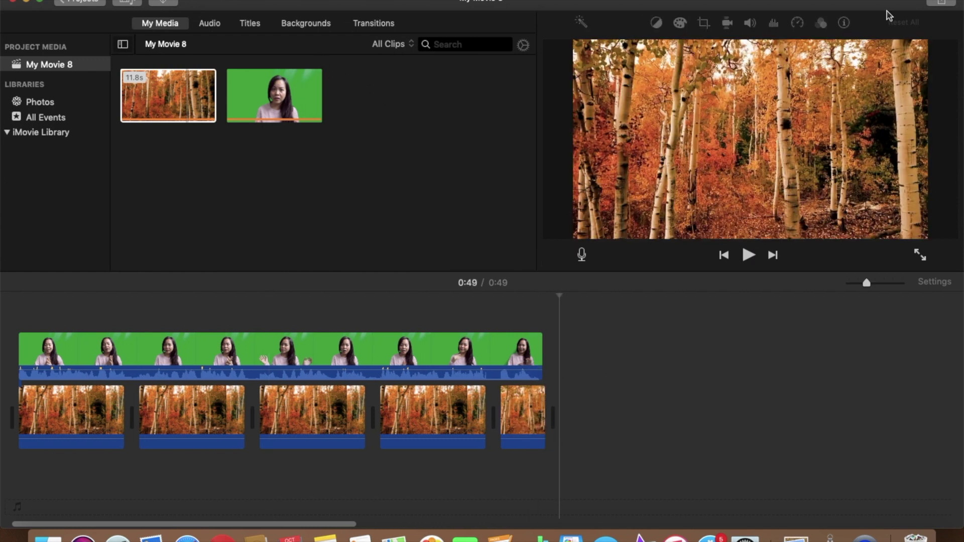
- Set the speaker clip's video overlay to Green/Blue Screen to key out the green background
left_click(355, 351)
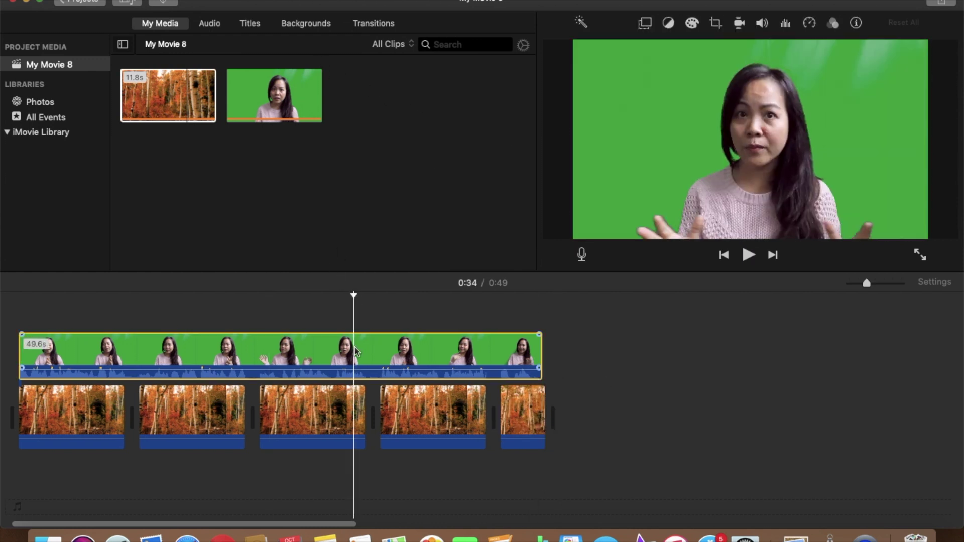
left_click(645, 23)
left_click(619, 48)
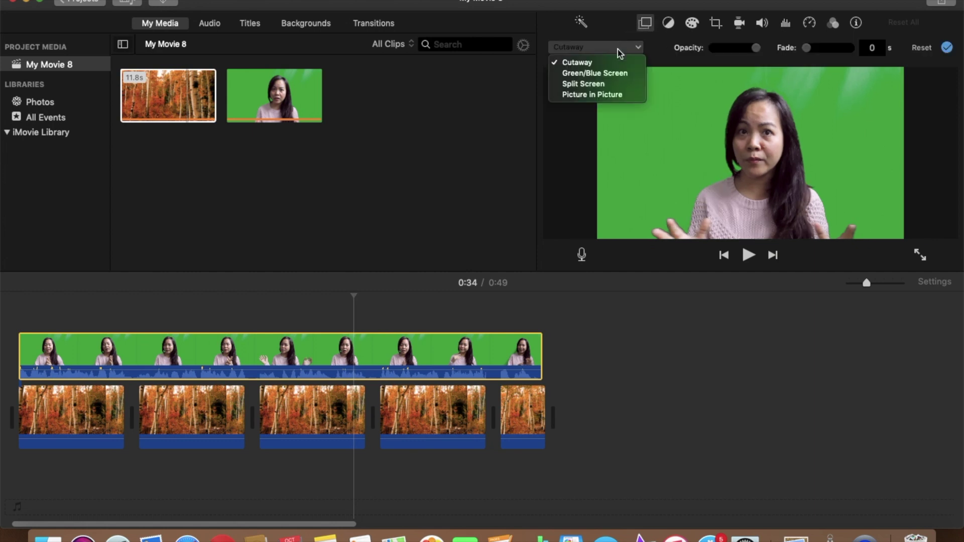
left_click(615, 73)
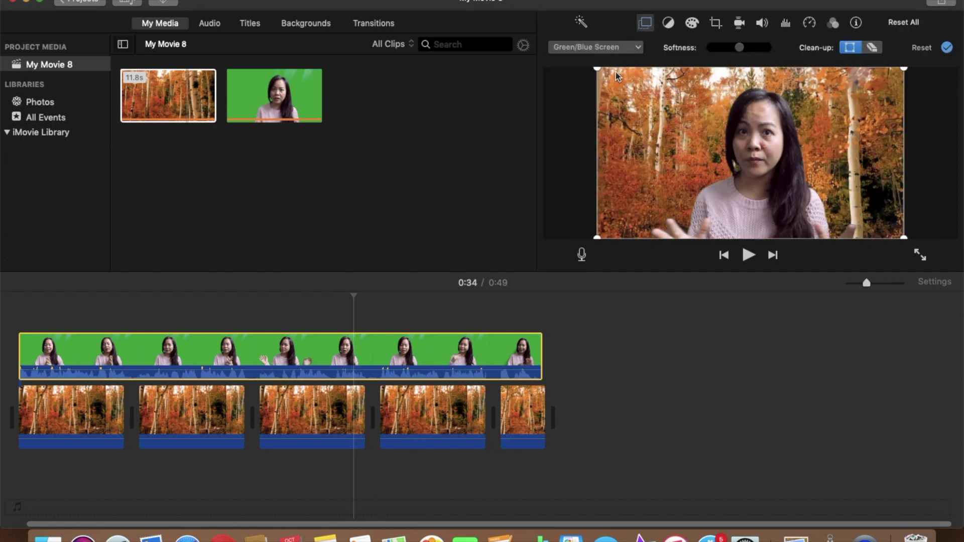
left_click(596, 420)
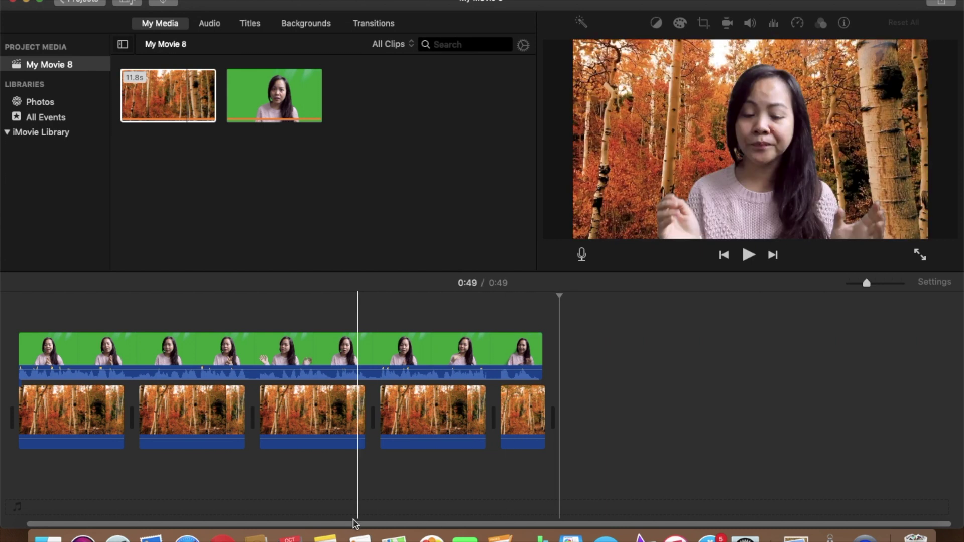
- Play the keyed movie from the start, then stop and move to the end
left_click_drag(338, 525, 250, 529)
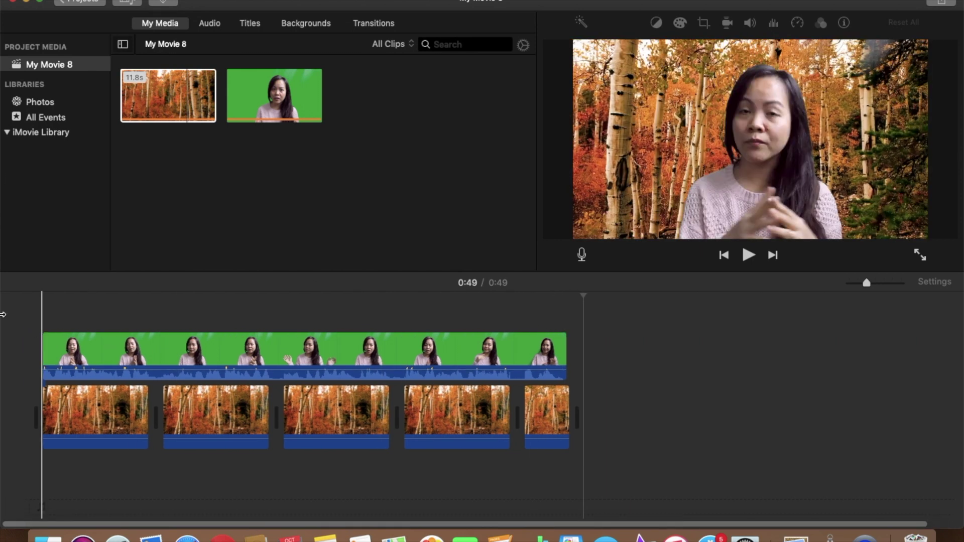
left_click(18, 300)
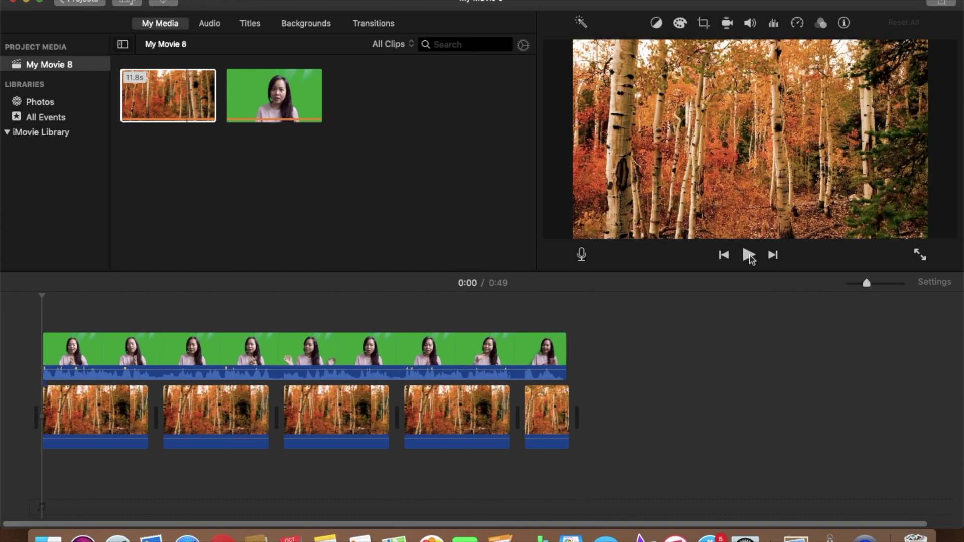
key("space")
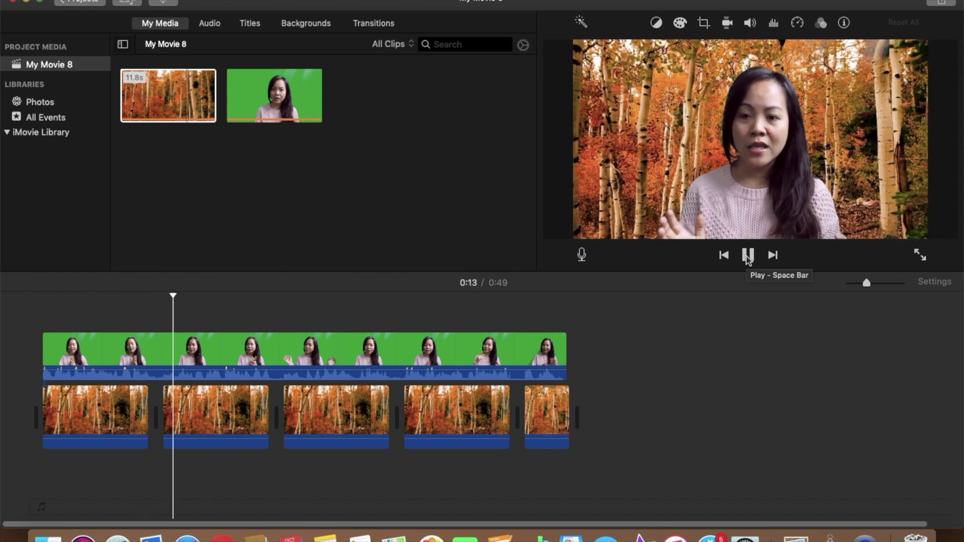
left_click(748, 256)
left_click(617, 400)
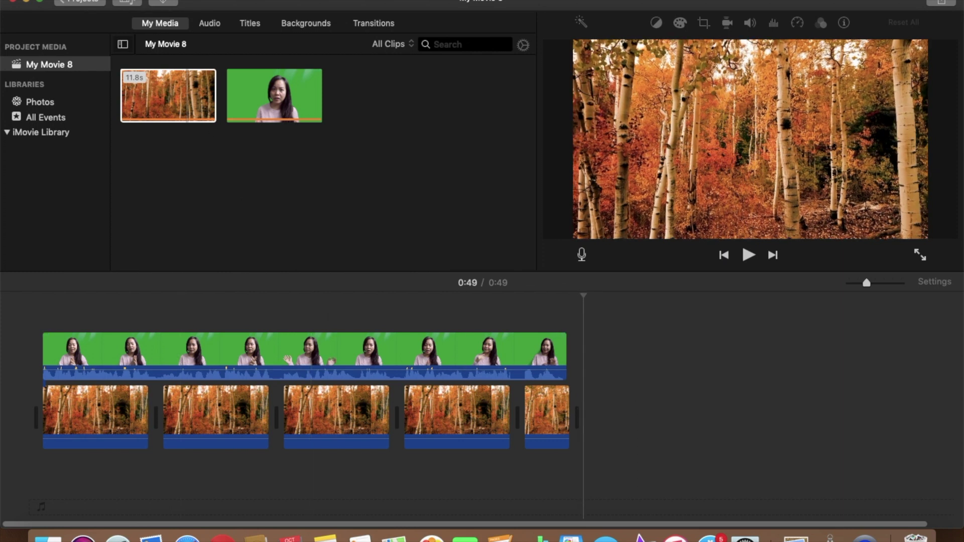
- Share the movie to a file titled 'green screen final' and proceed to the save location
left_click(85, 1)
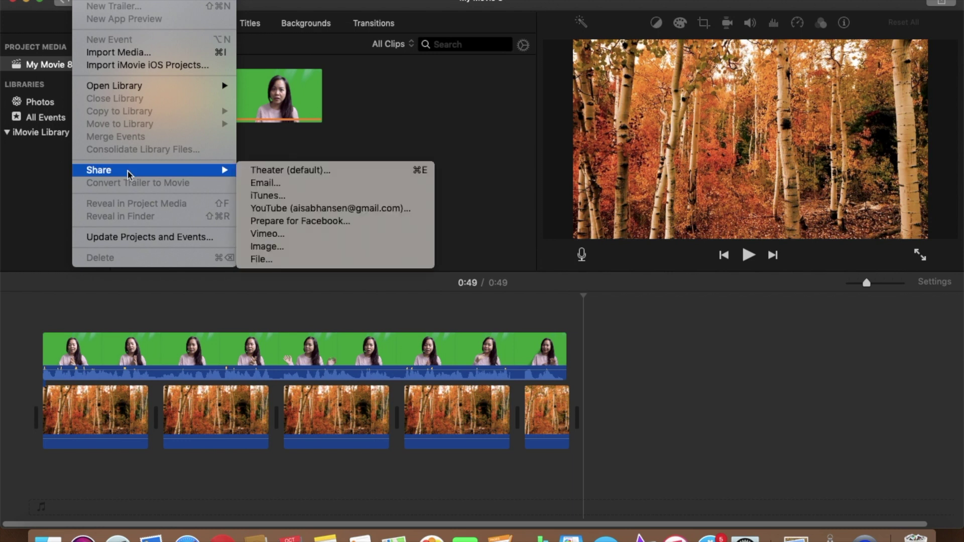
left_click(285, 262)
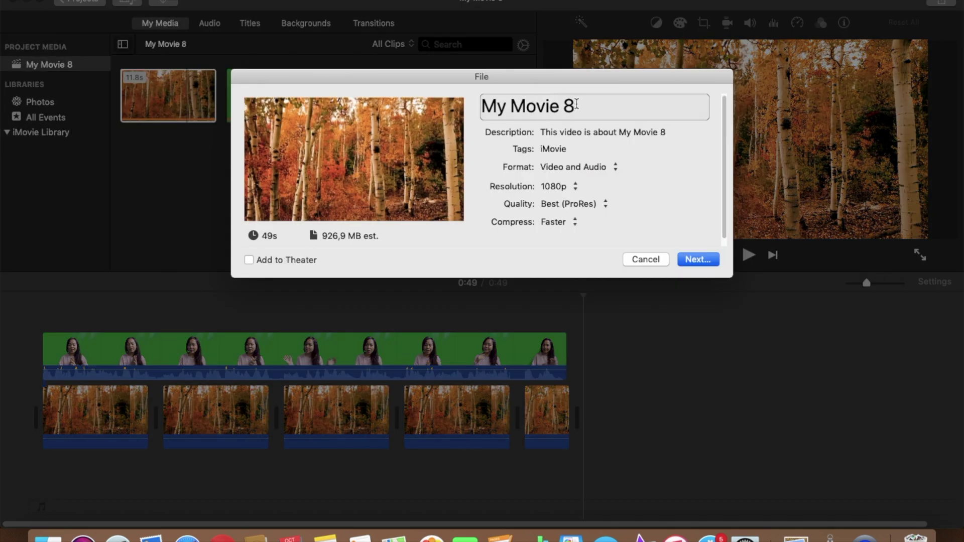
left_click(580, 107)
left_click_drag(580, 106, 444, 109)
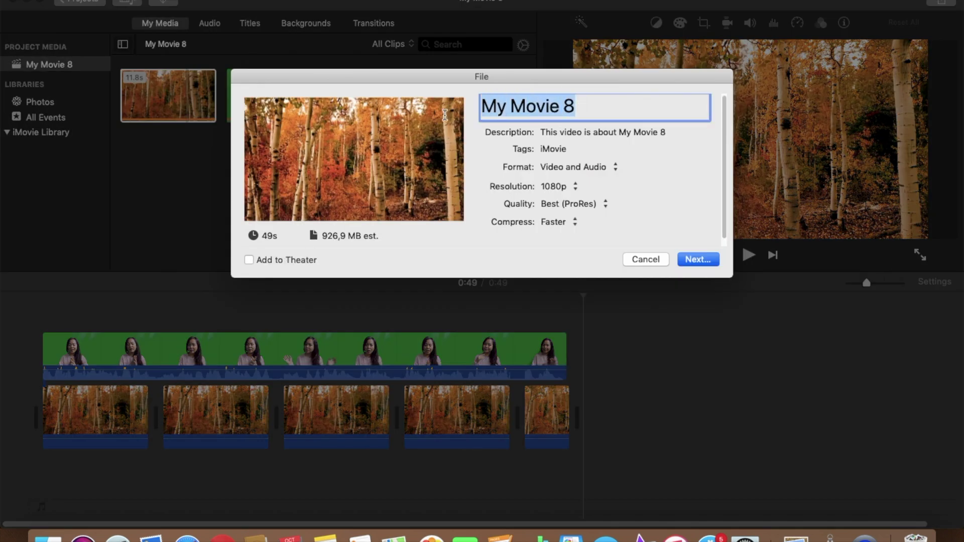
type("gre")
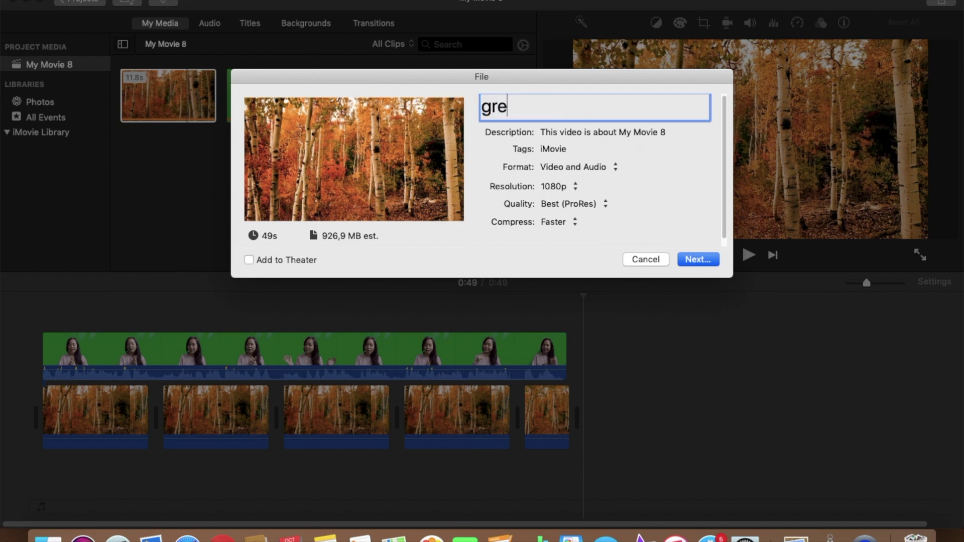
type("en scr")
type("een final")
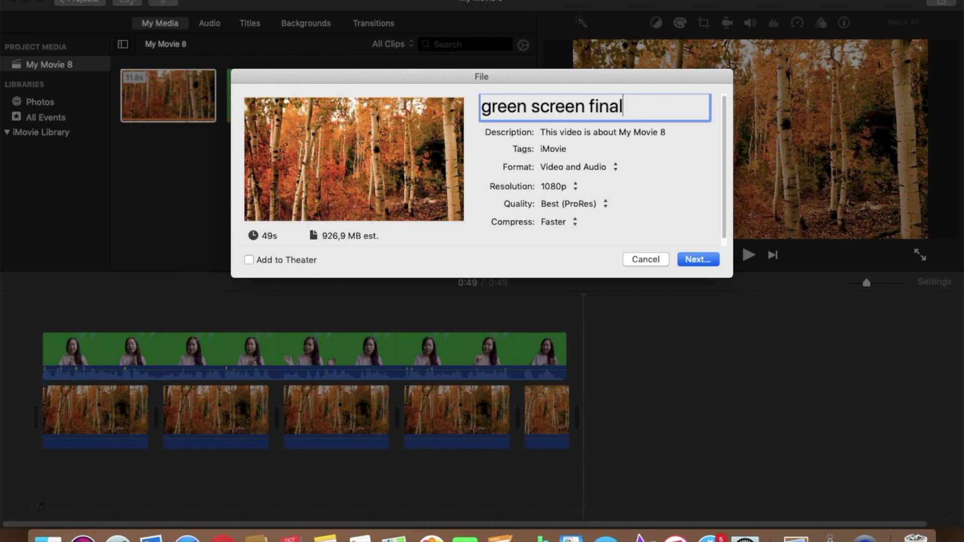
left_click(694, 260)
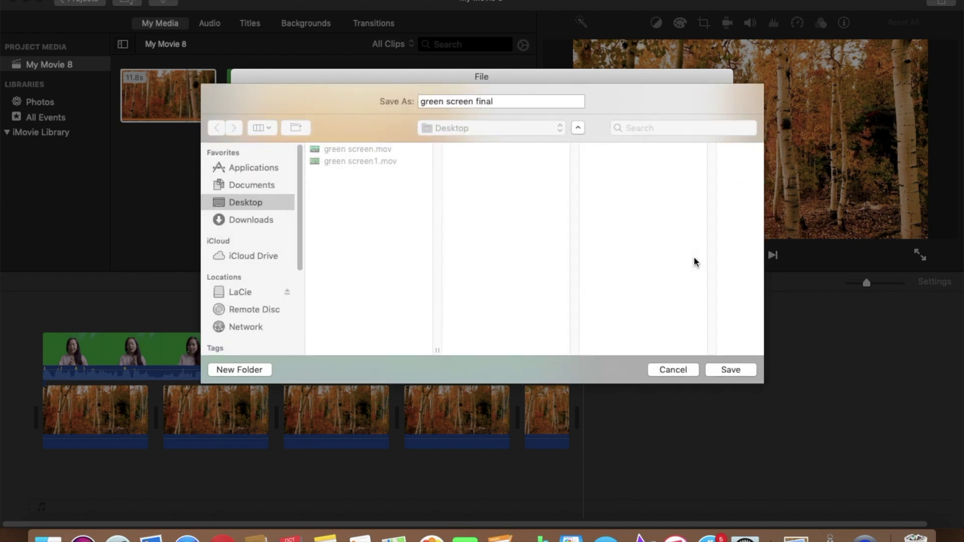